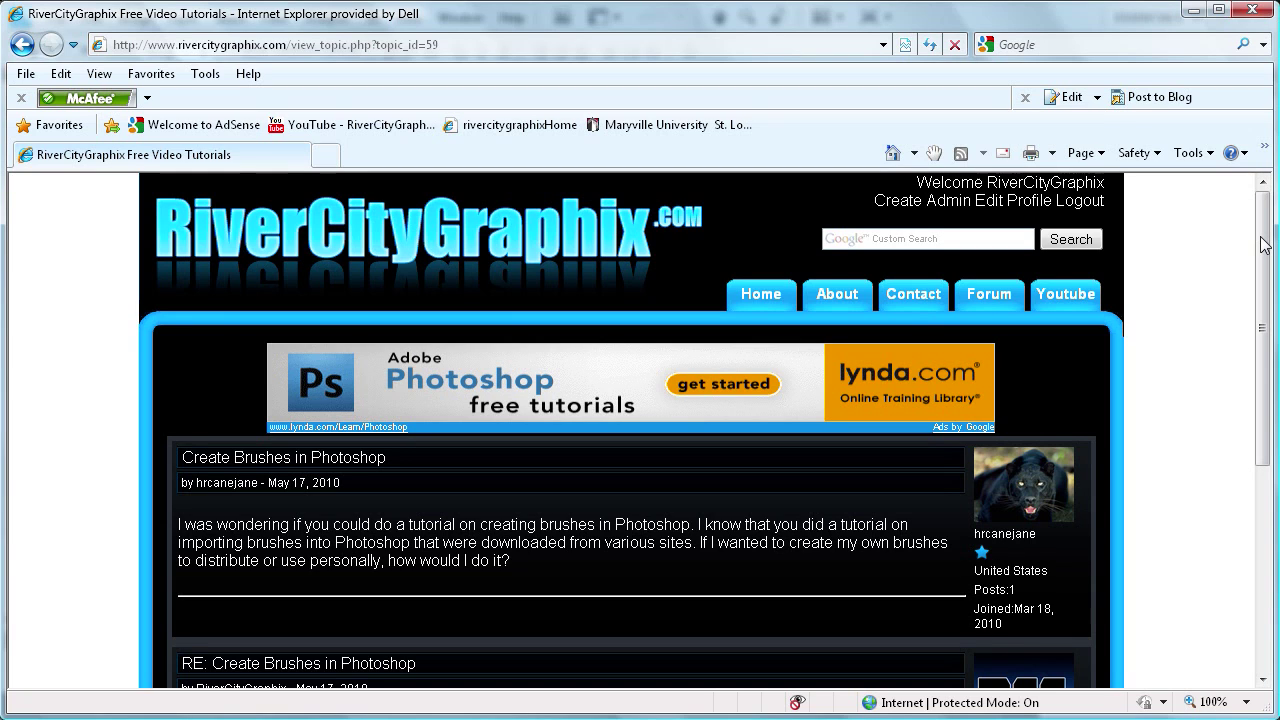
Minimize the browser and create a new 300 × 300 px transparent Photoshop document
scroll(273, 350, "down", 3)
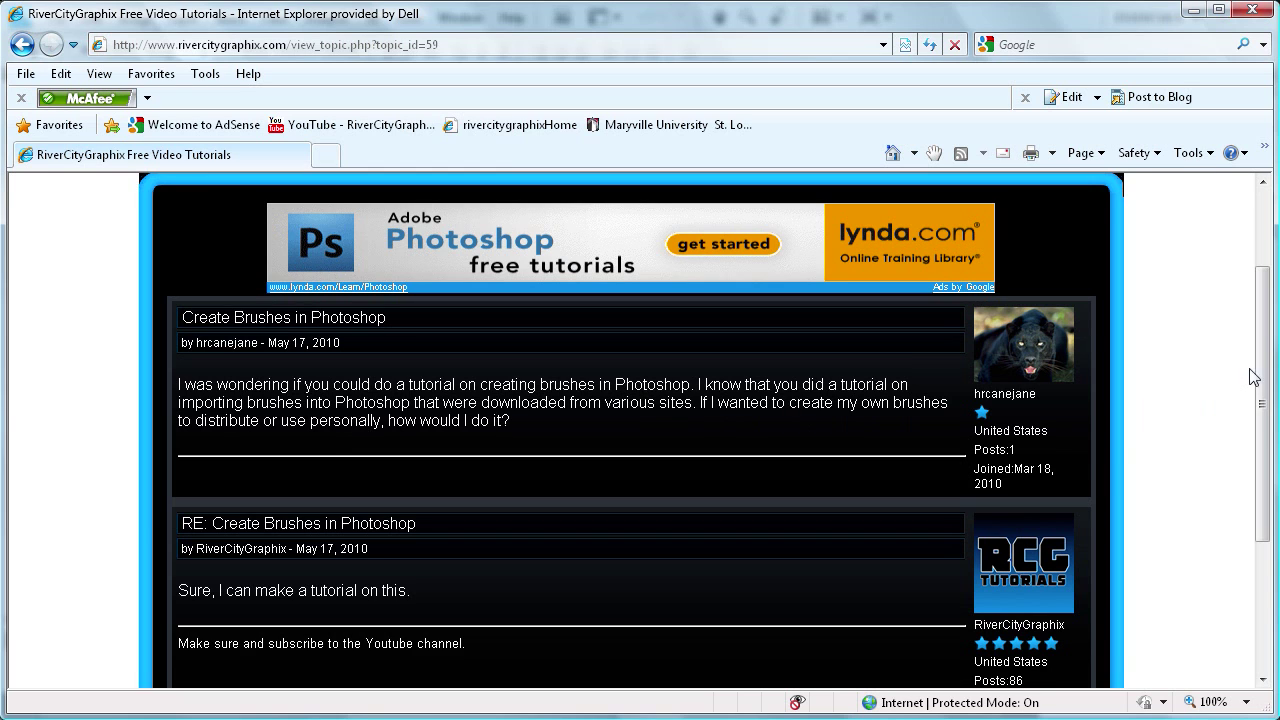
left_click_drag(1250, 371, 1248, 451)
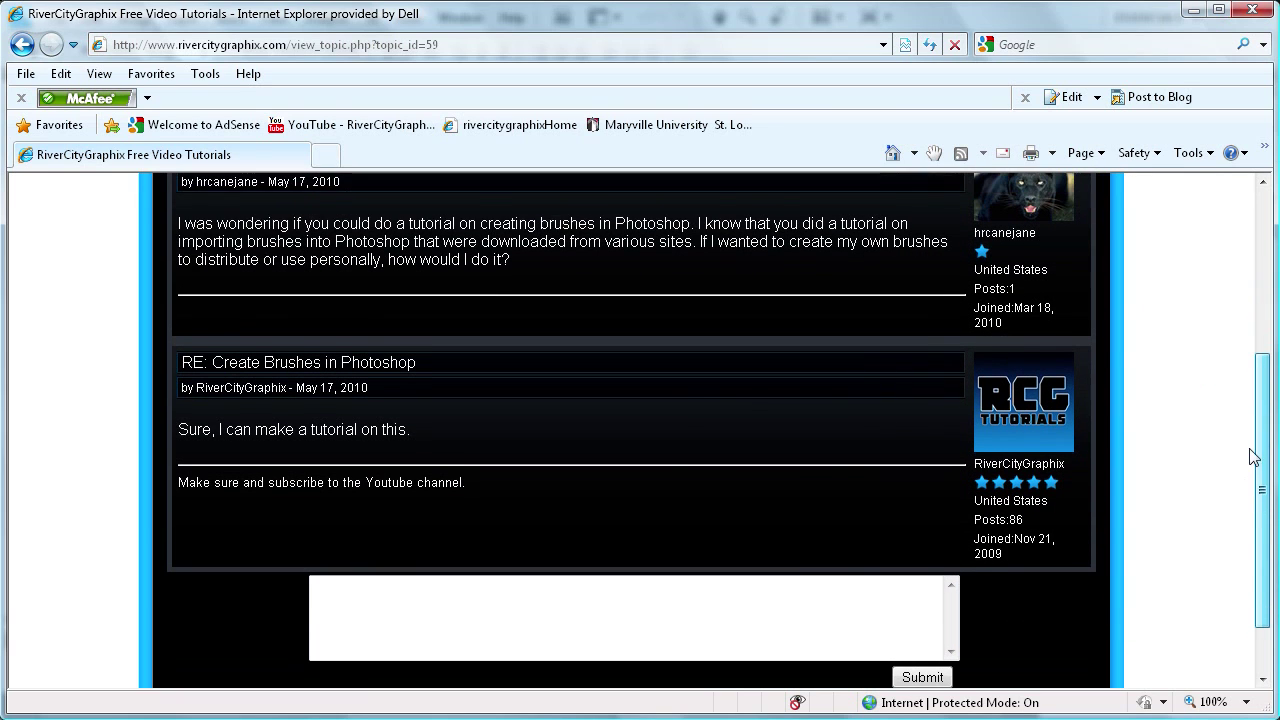
left_click(1186, 14)
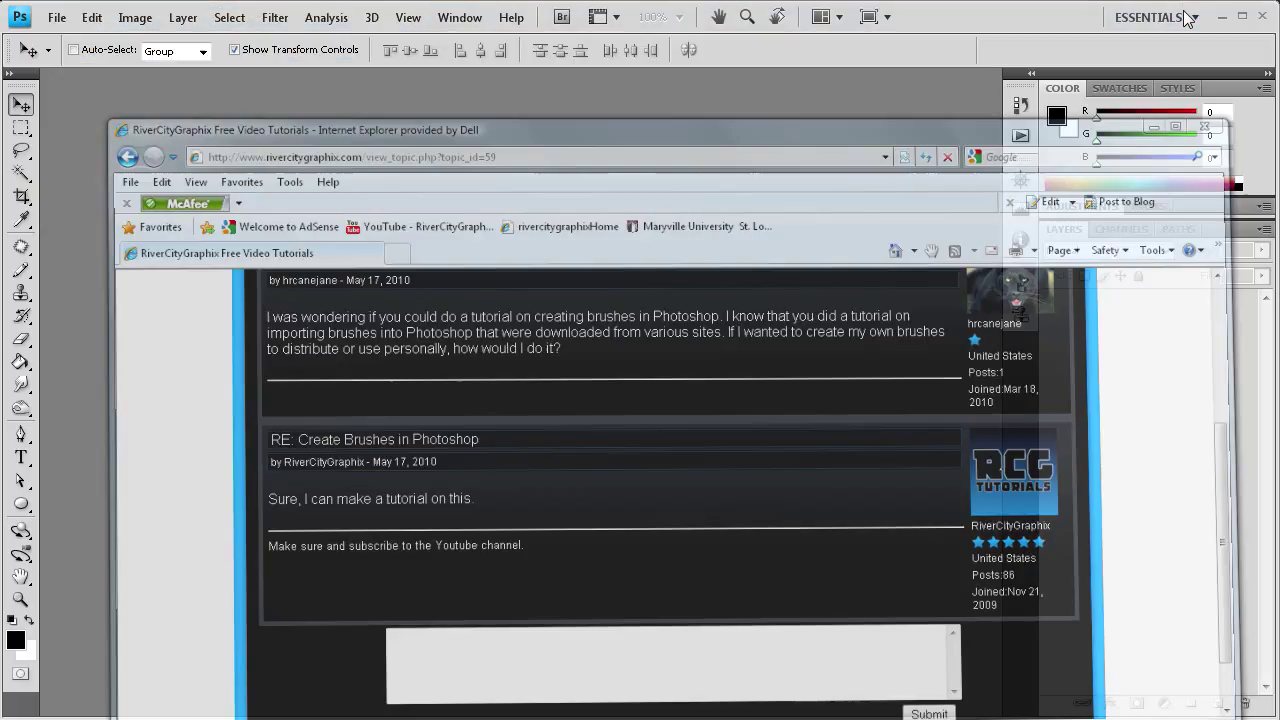
left_click(56, 18)
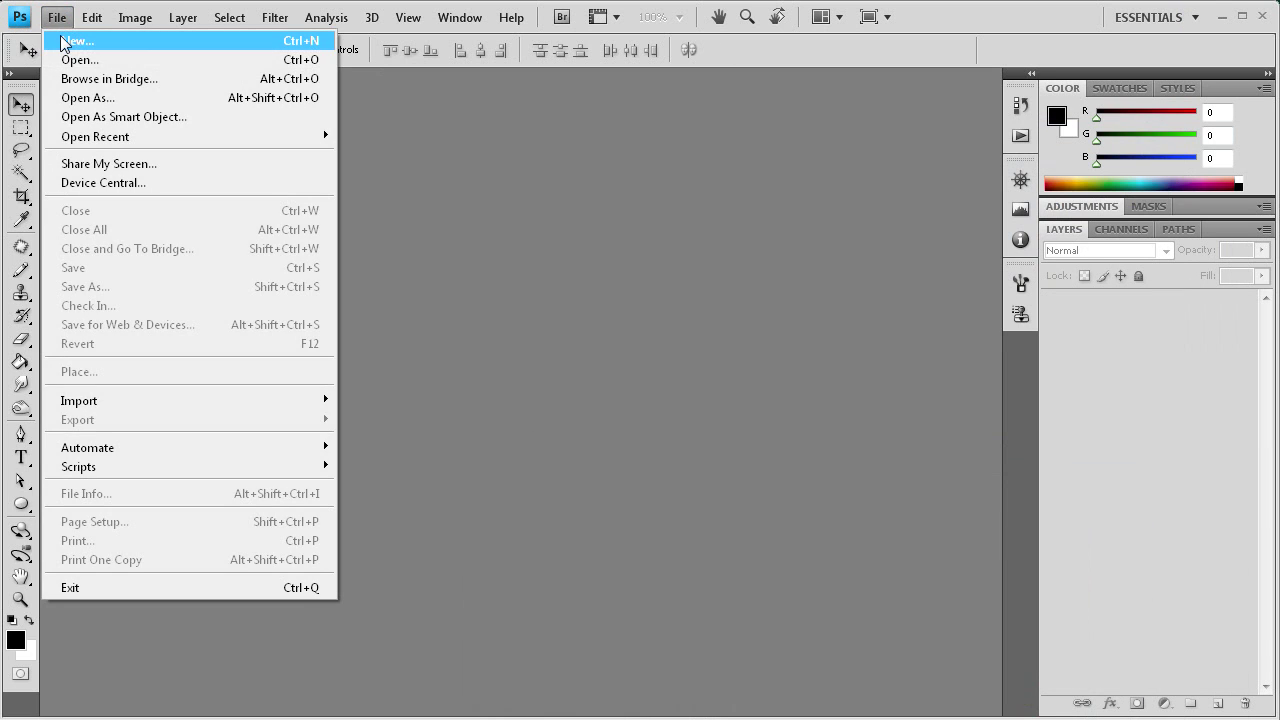
left_click(77, 40)
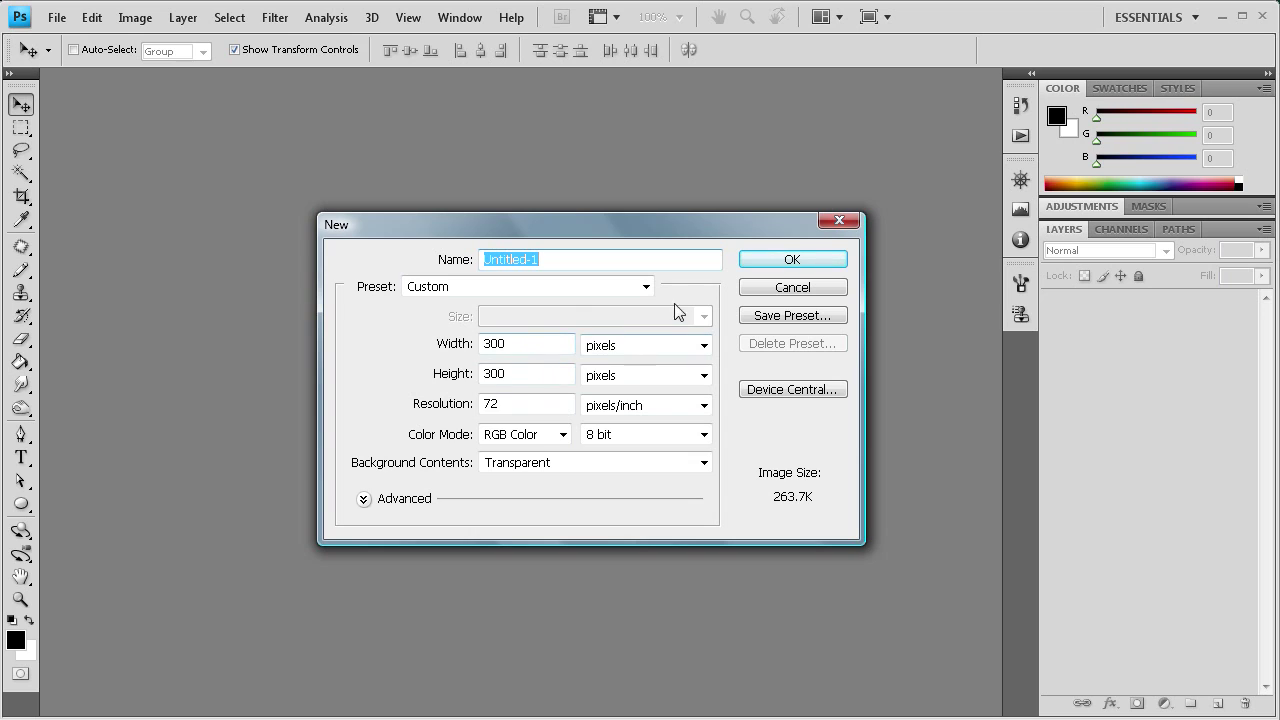
left_click(766, 258)
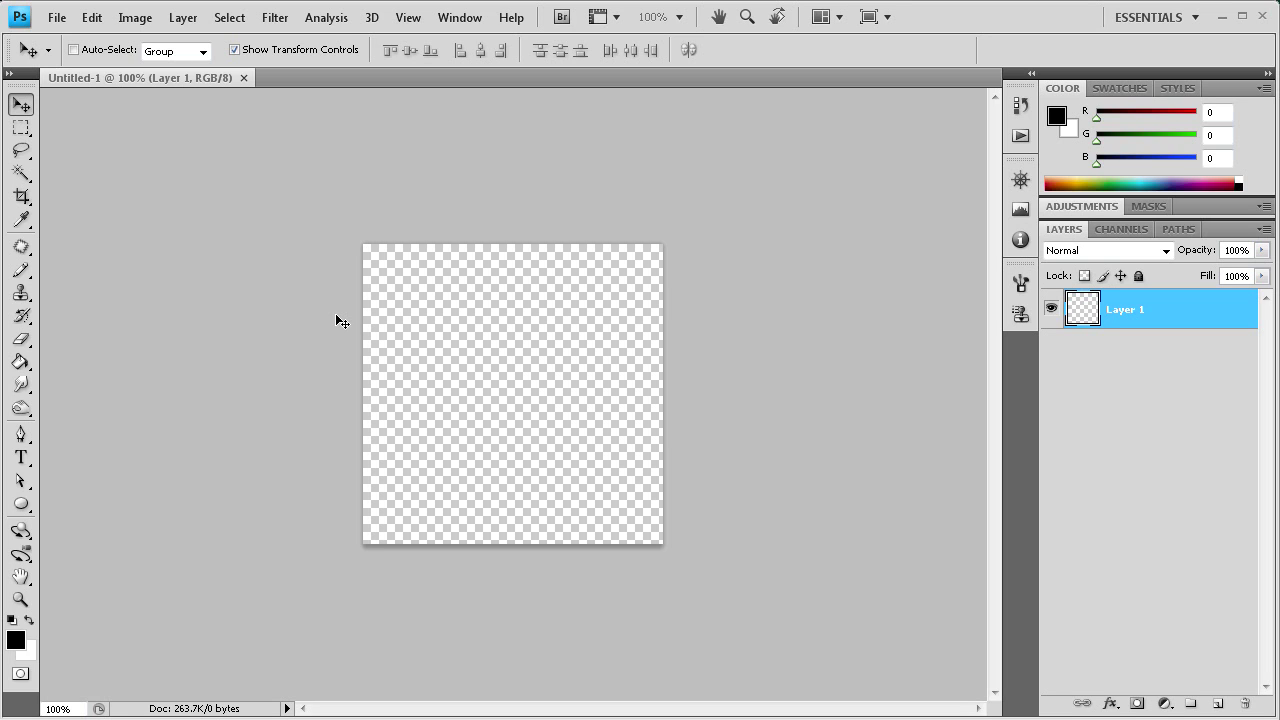
Draw nine black circles of varying sizes with the Ellipse tool and nudge them right
left_click(19, 508)
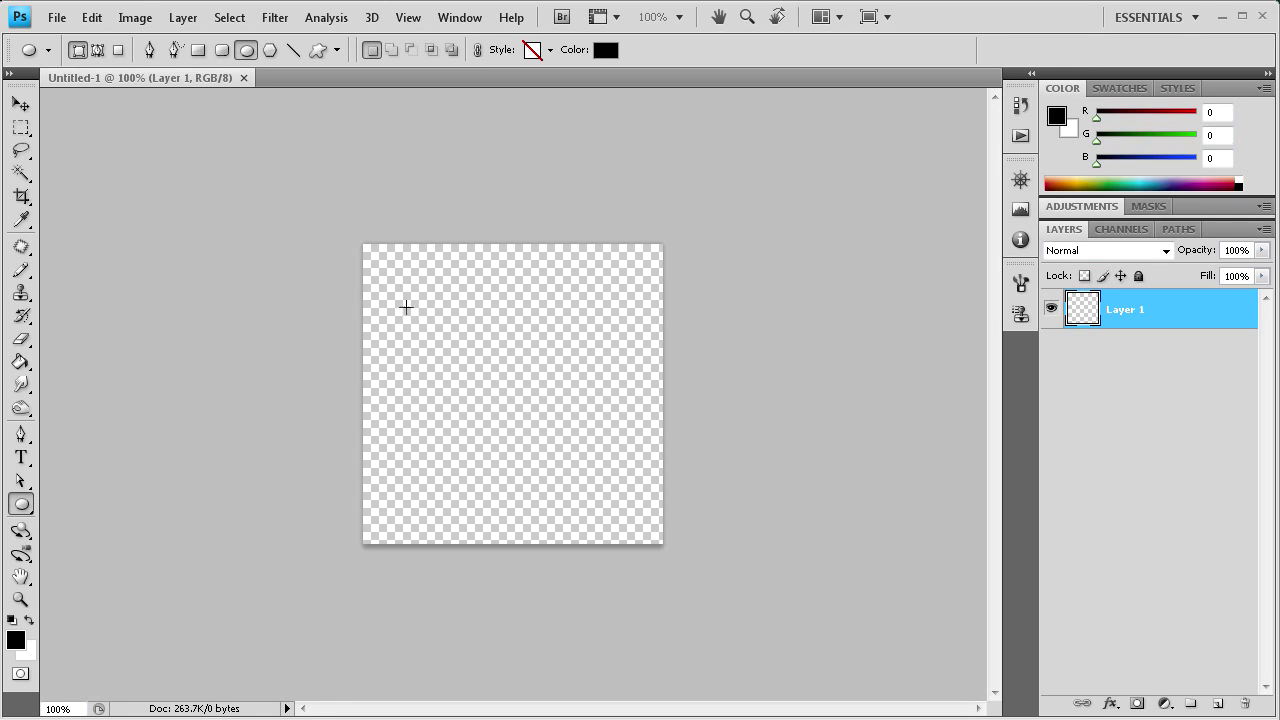
left_click_drag(395, 277, 470, 350)
left_click_drag(403, 382, 448, 430)
left_click_drag(405, 468, 429, 492)
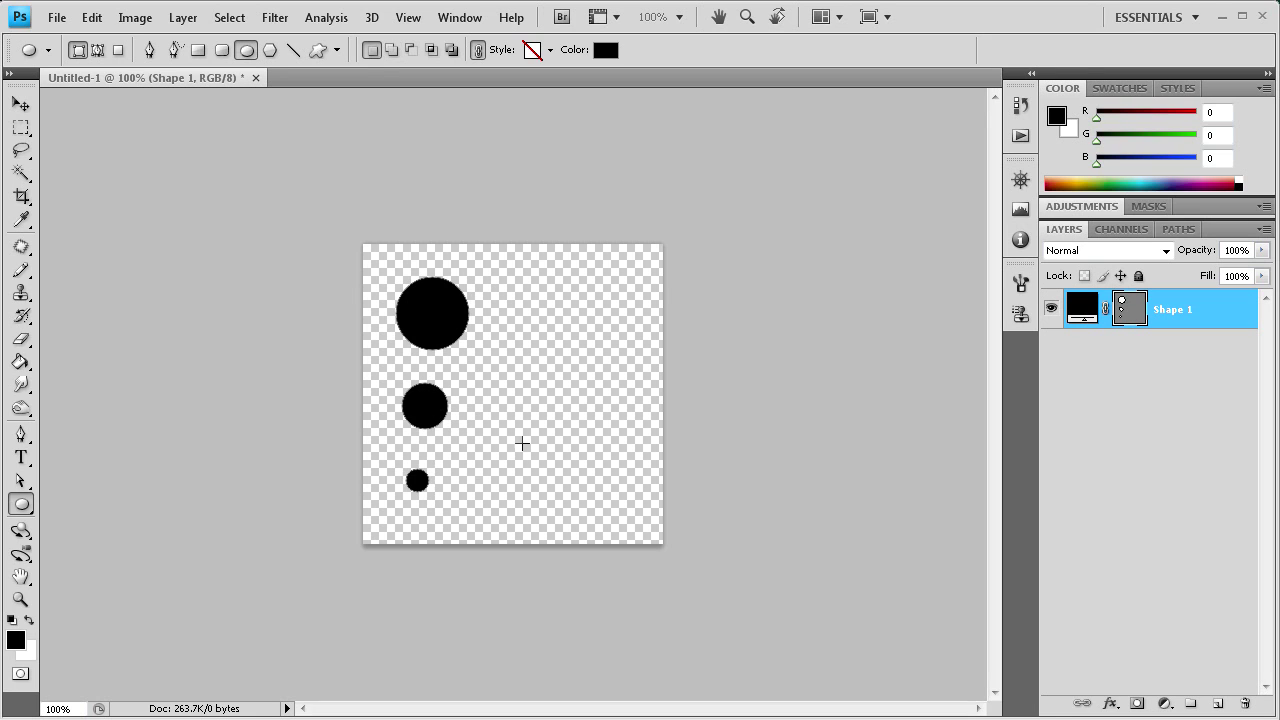
left_click_drag(468, 432, 527, 491)
left_click_drag(486, 355, 531, 398)
mouse_move(516, 275)
left_mouse_down()
mouse_move(563, 331)
mouse_move(577, 379)
mouse_move(602, 378)
left_mouse_up()
left_click_drag(563, 421, 611, 500)
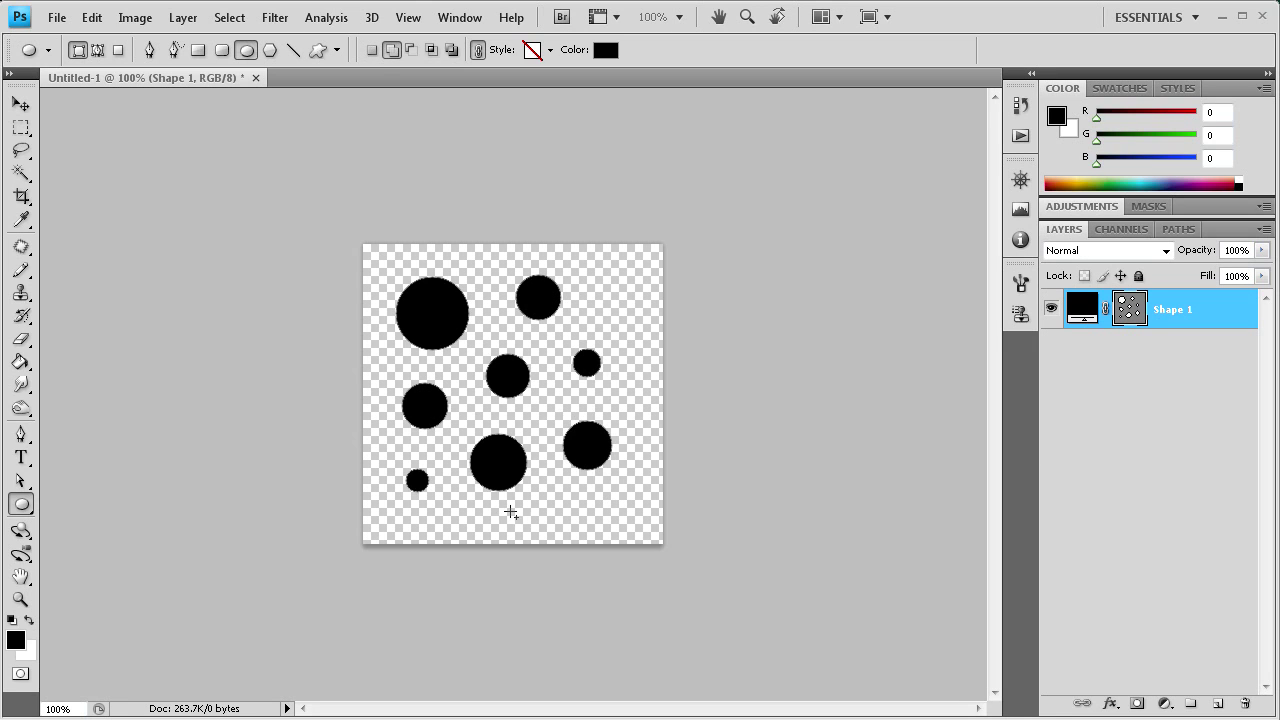
left_click_drag(510, 512, 531, 532)
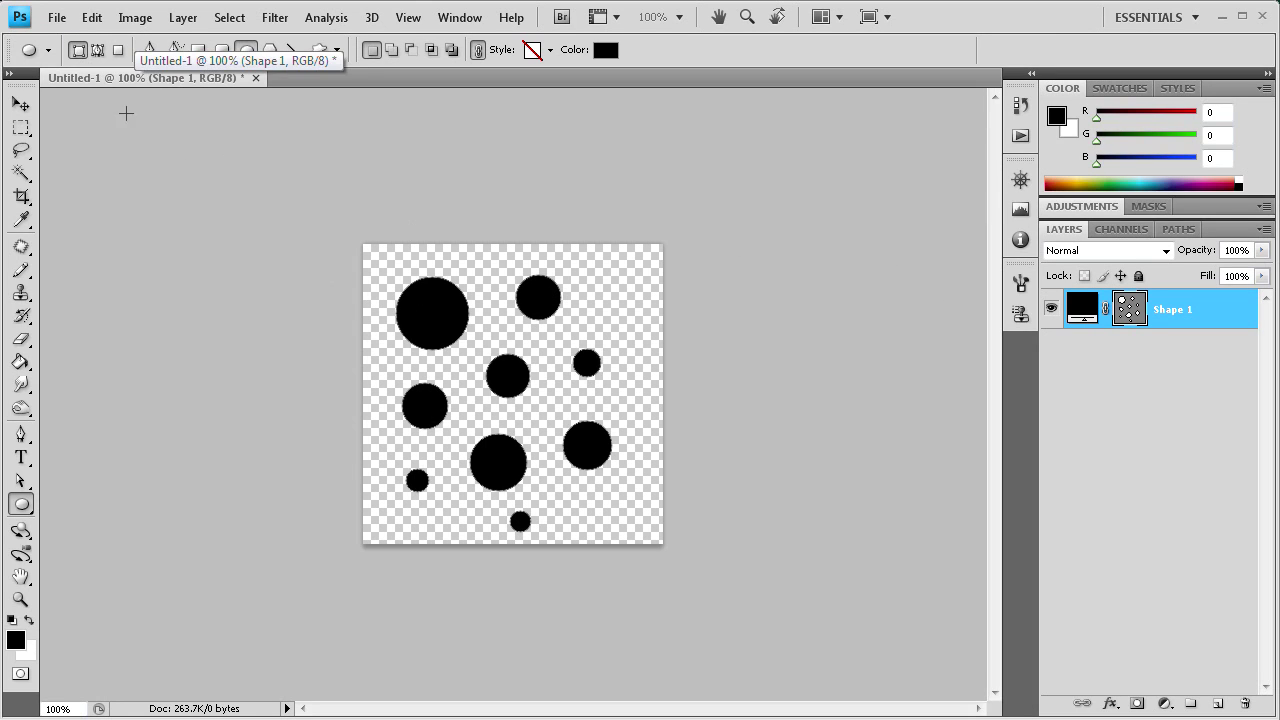
left_click(21, 104)
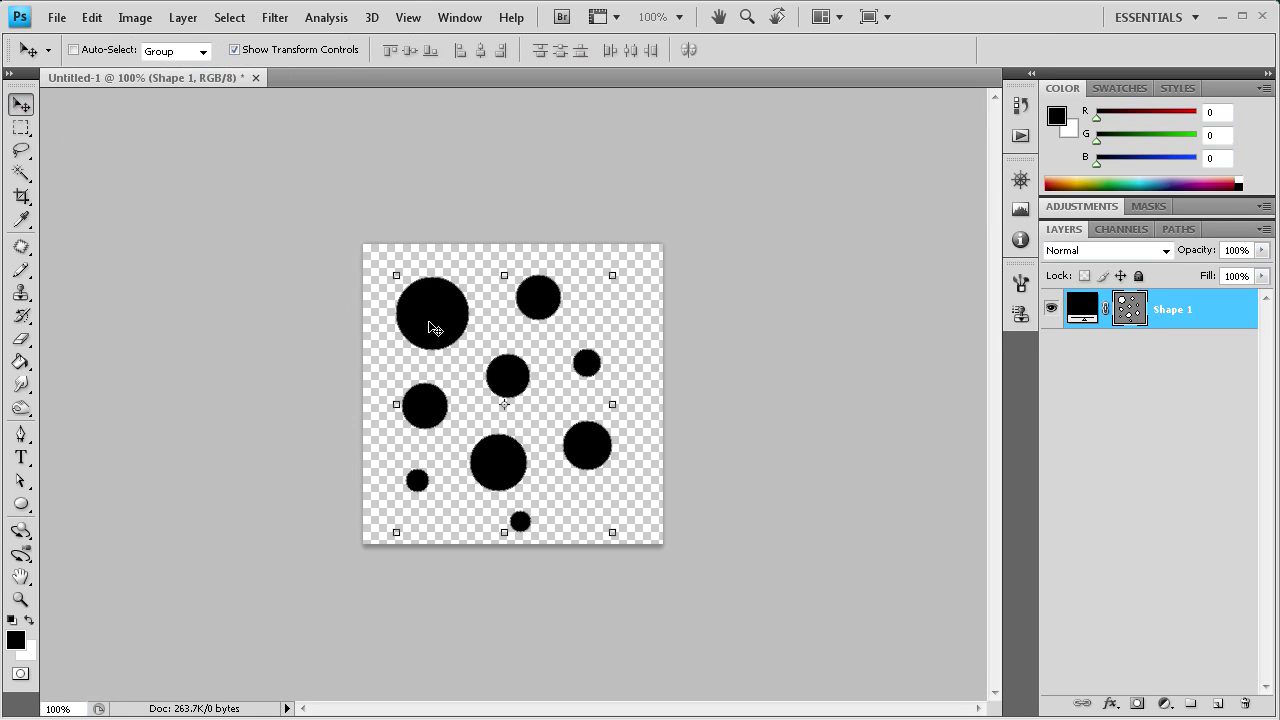
left_click_drag(431, 326, 438, 327)
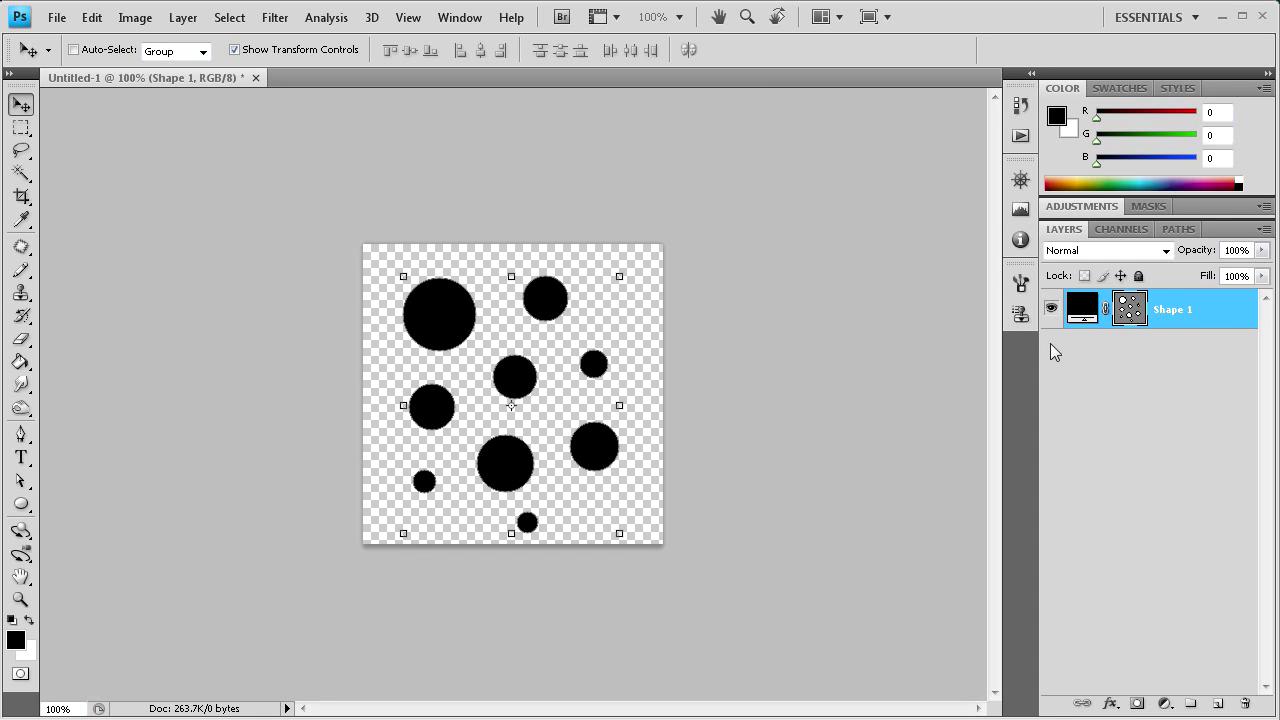
Rasterize the Shape 1 circles layer and define it as a brush preset named 'Dots'
right_click(1195, 318)
left_click(1252, 486)
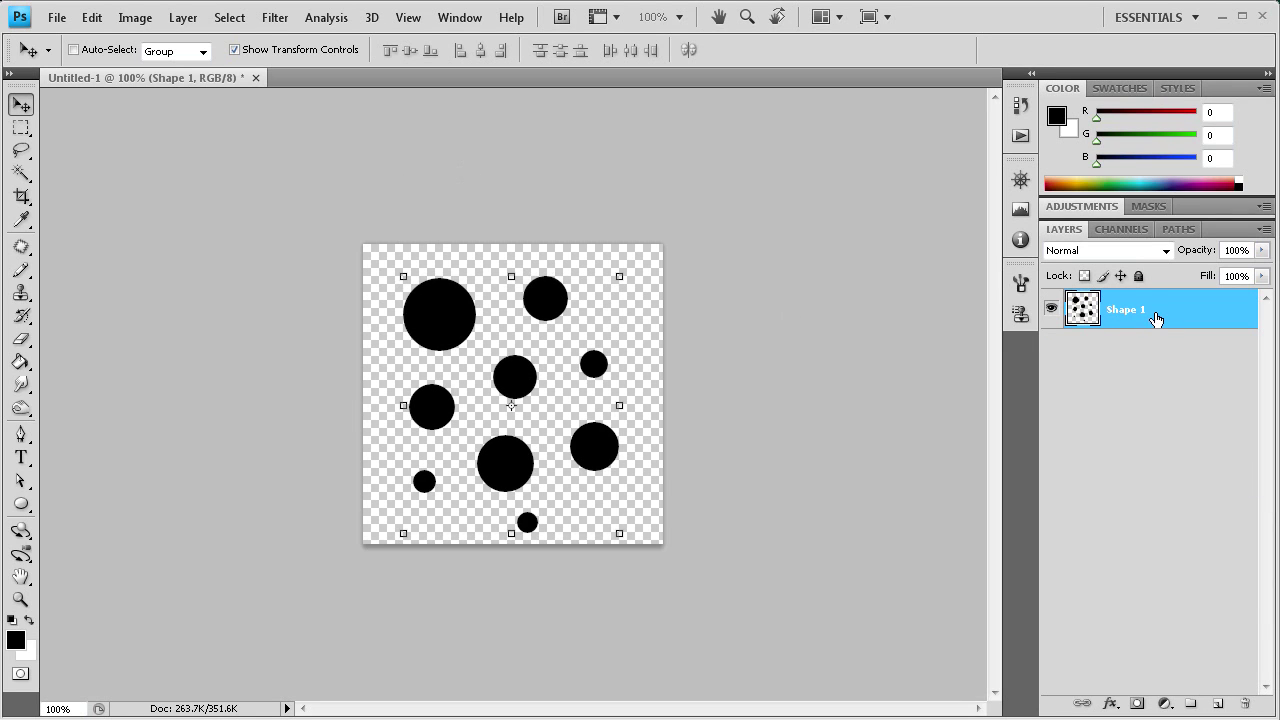
left_click(94, 18)
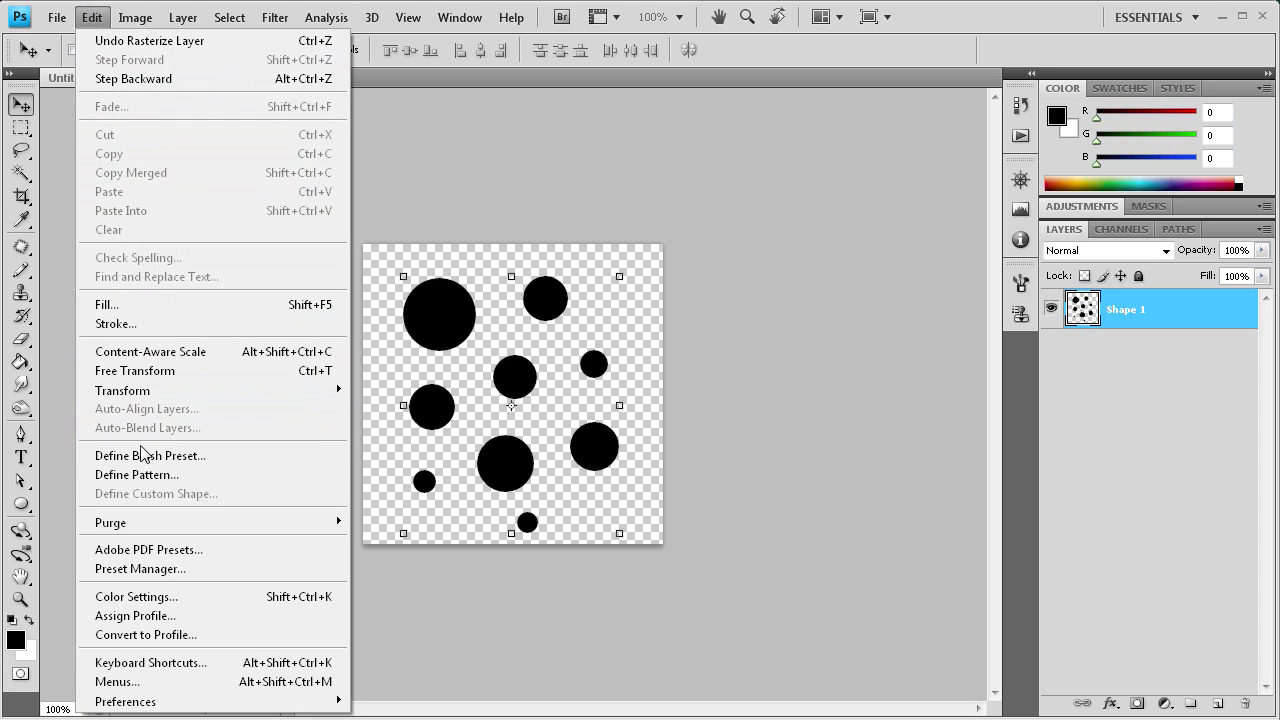
left_click(145, 456)
left_click_drag(670, 307, 567, 236)
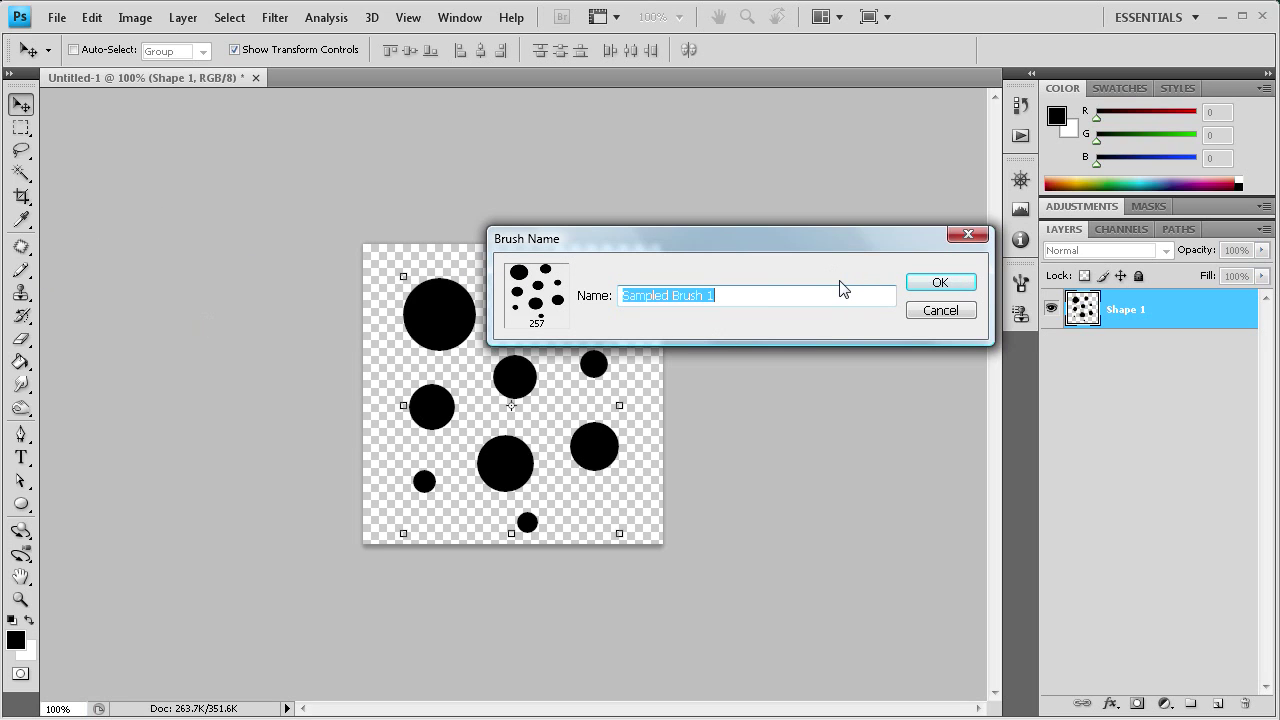
type("D")
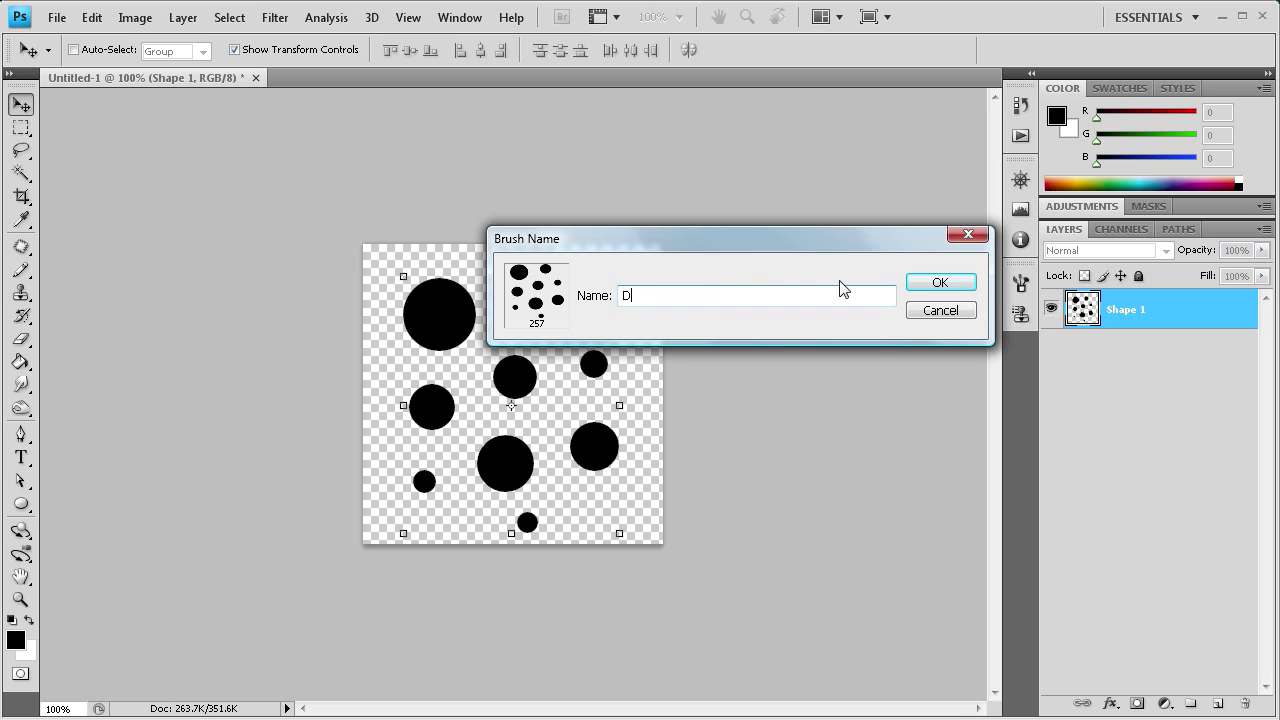
type("ots")
left_click(933, 282)
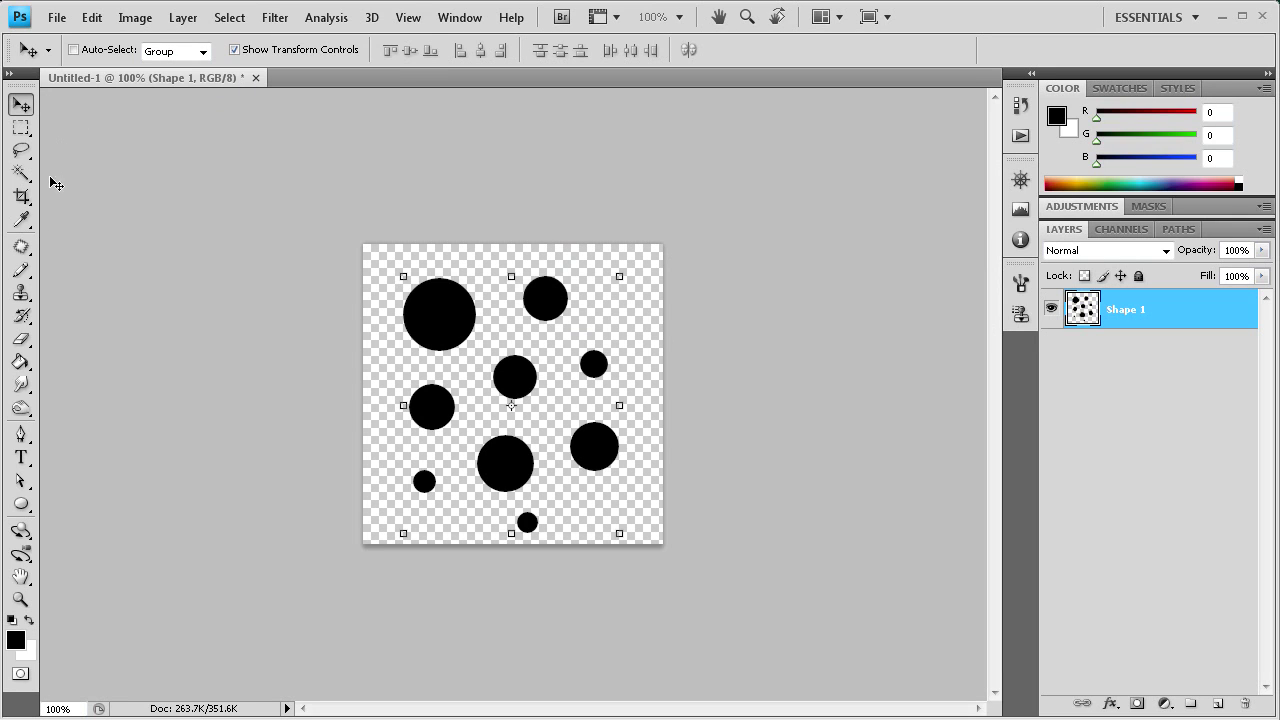
Close the dots document without saving and create a new 1000 × 1000 px transparent document
left_click(255, 78)
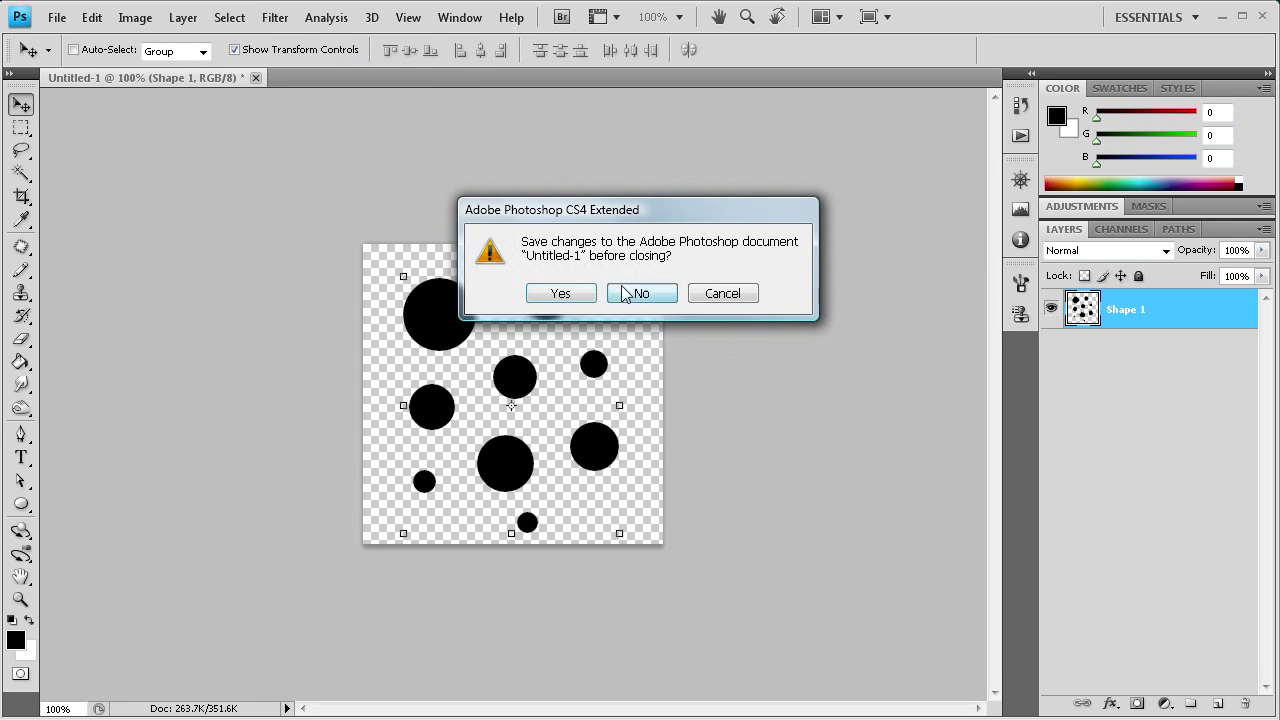
left_click(638, 291)
left_click(50, 18)
left_click(57, 26)
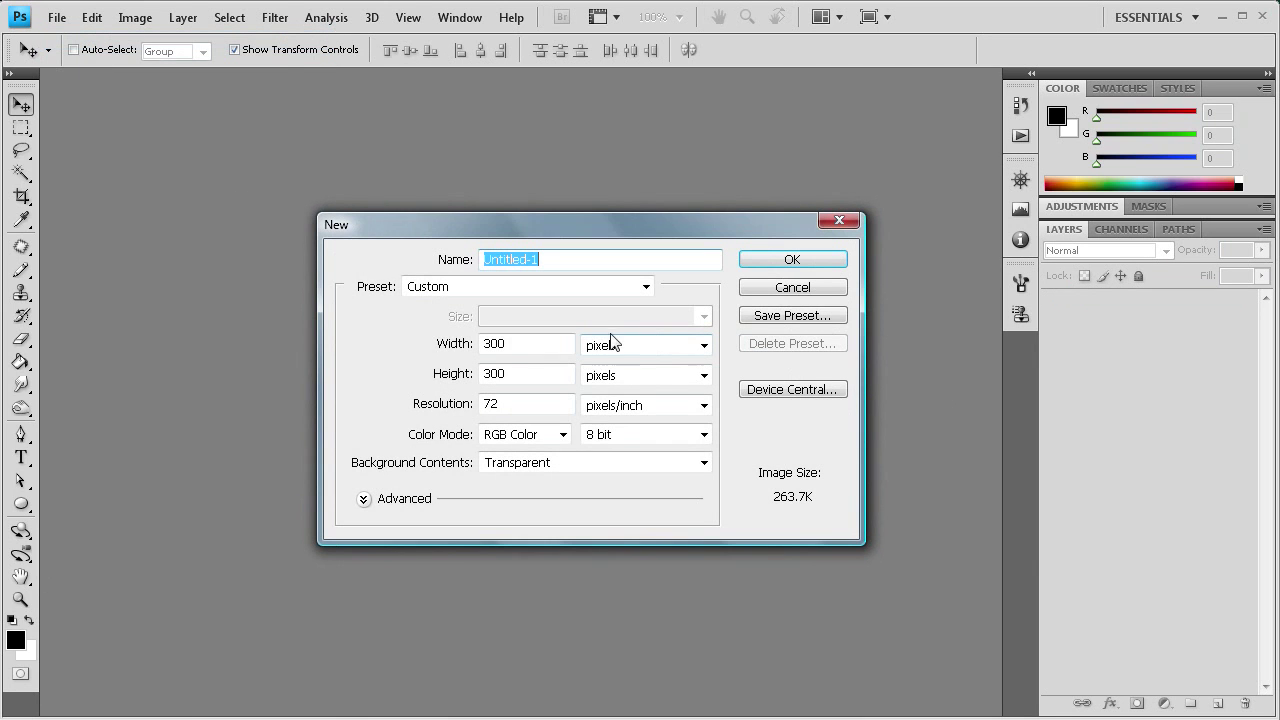
double_click(500, 343)
type("1")
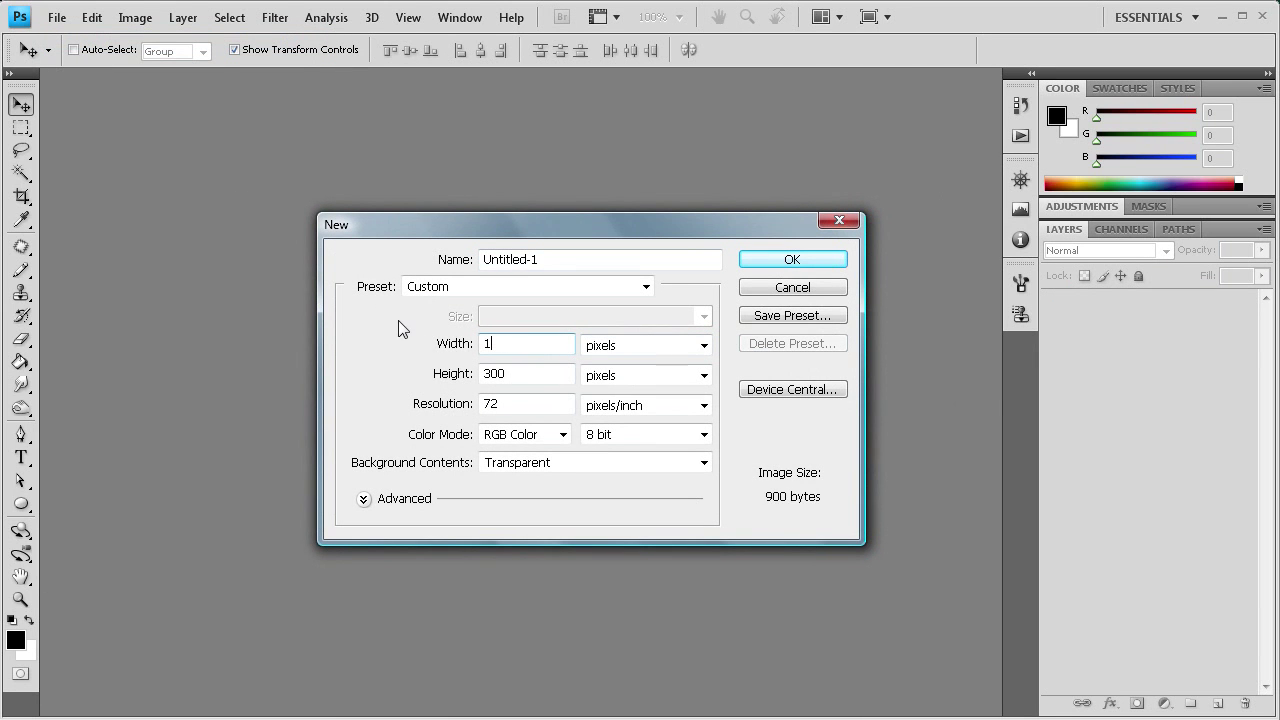
type("0000")
key("Tab")
type("1000")
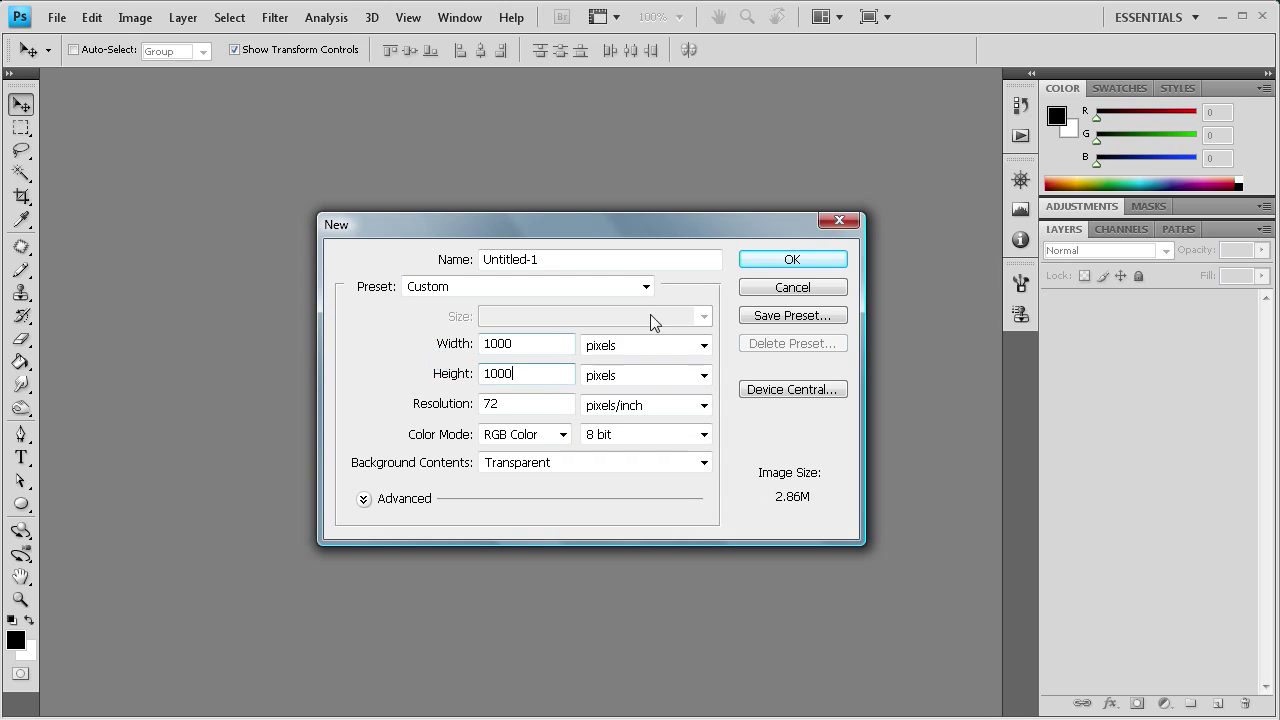
left_click(759, 265)
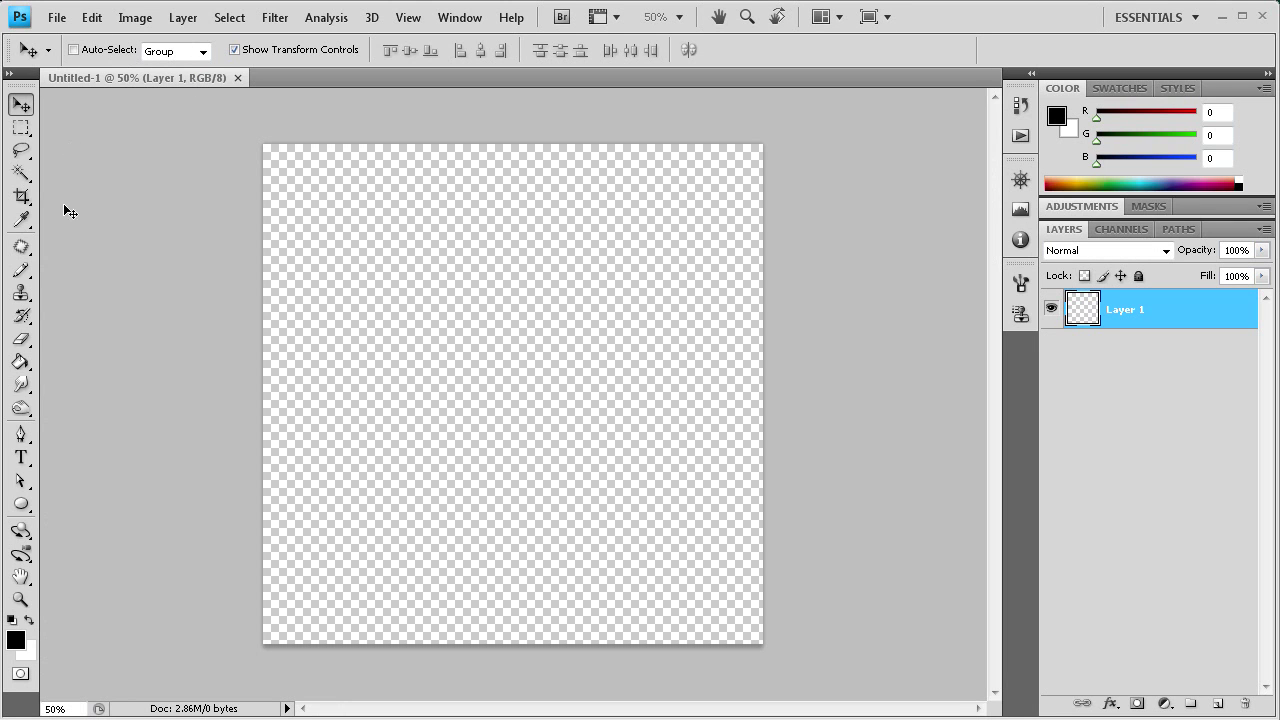
Select the Brush tool with the new 257 px Dots brush tip
left_click_drag(21, 270, 53, 268)
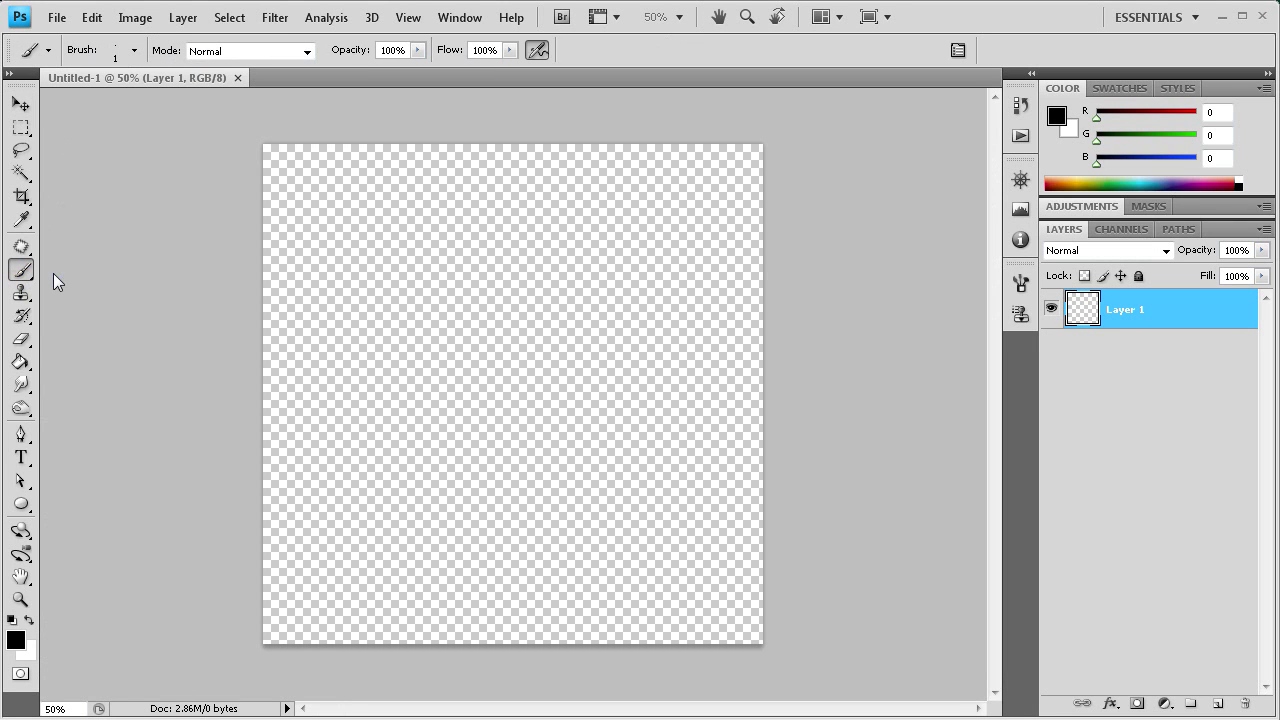
left_click(134, 50)
left_click_drag(225, 230, 226, 292)
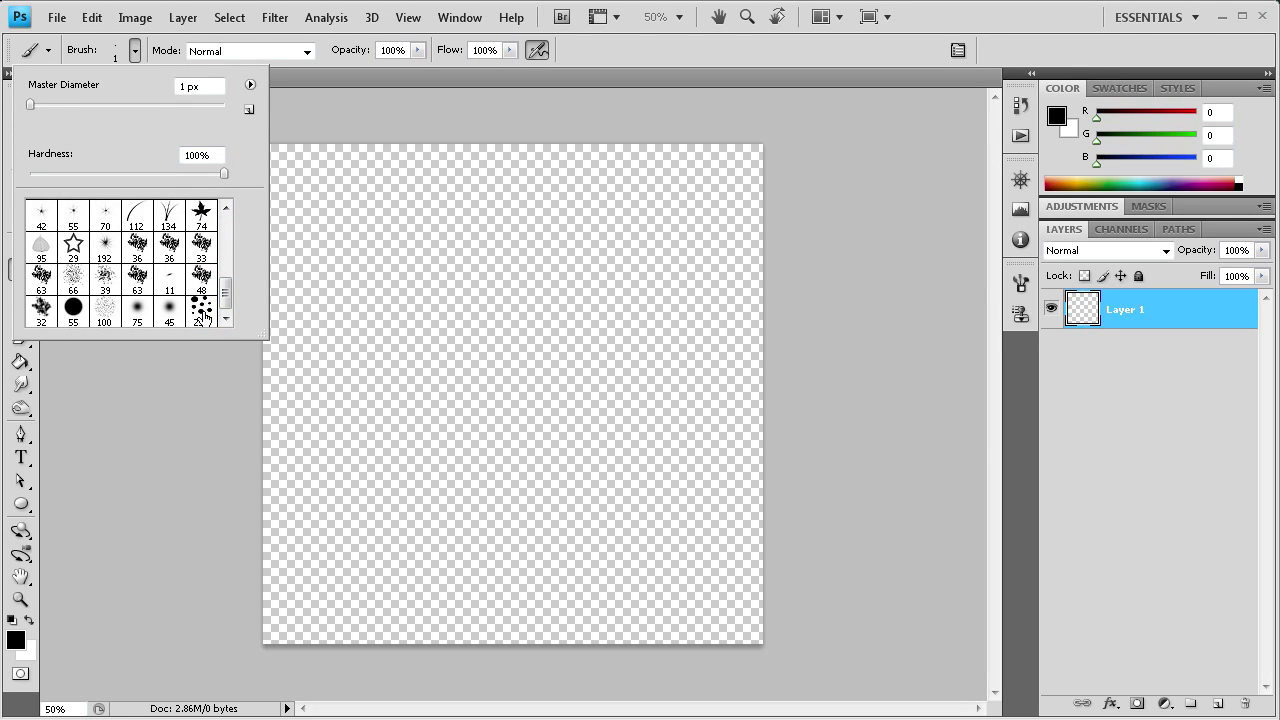
left_click(203, 313)
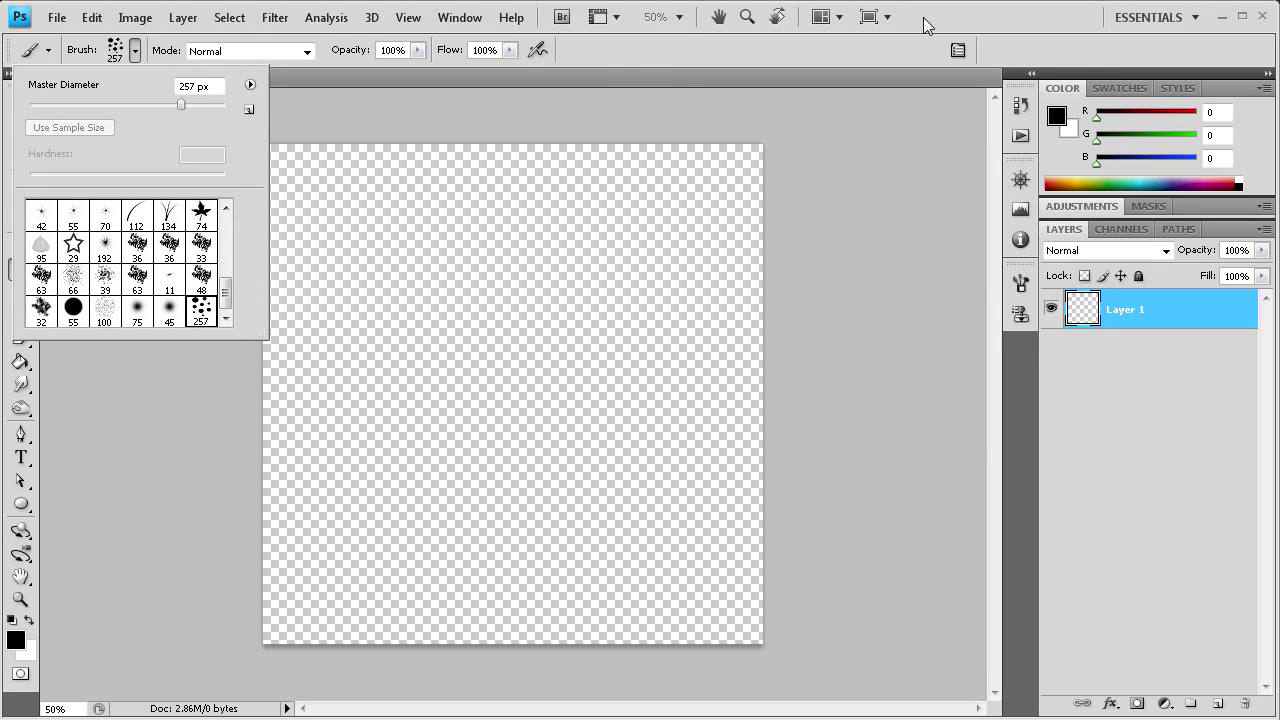
left_click(313, 205)
Stamp several dot clusters across the canvas, reducing the brush size for the later ones
left_click(313, 173)
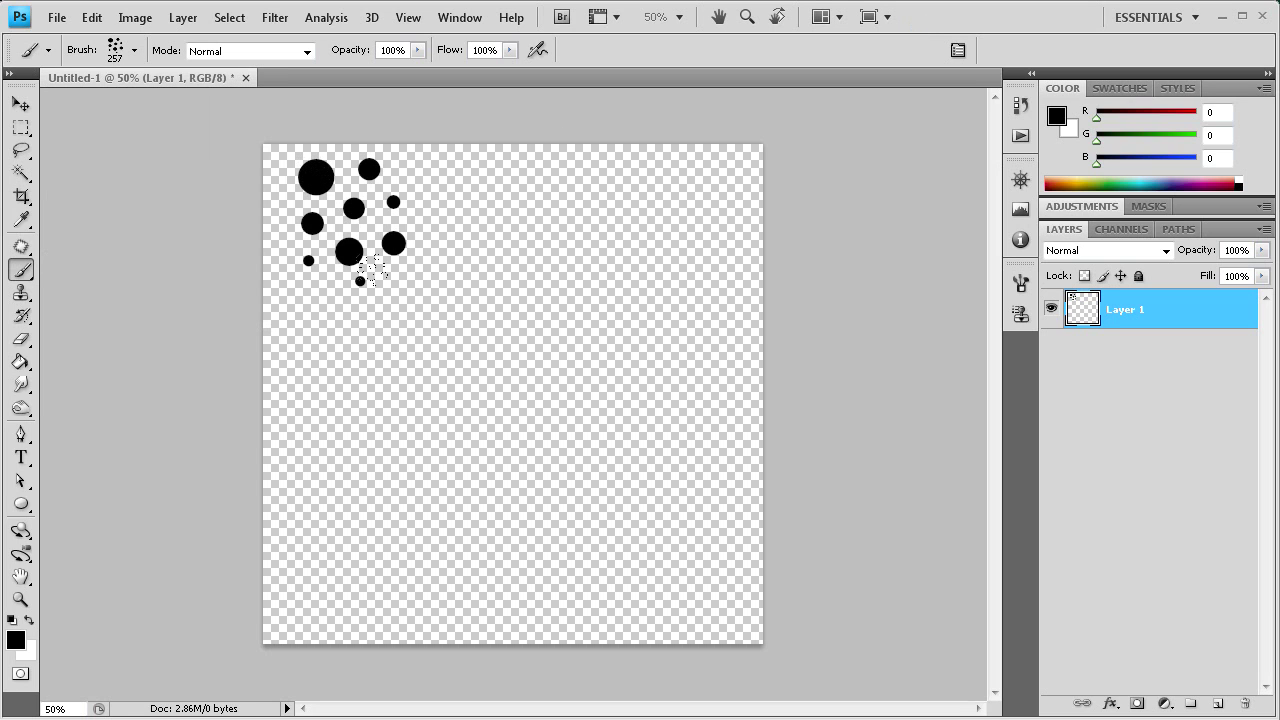
left_click(305, 321)
left_click(463, 312)
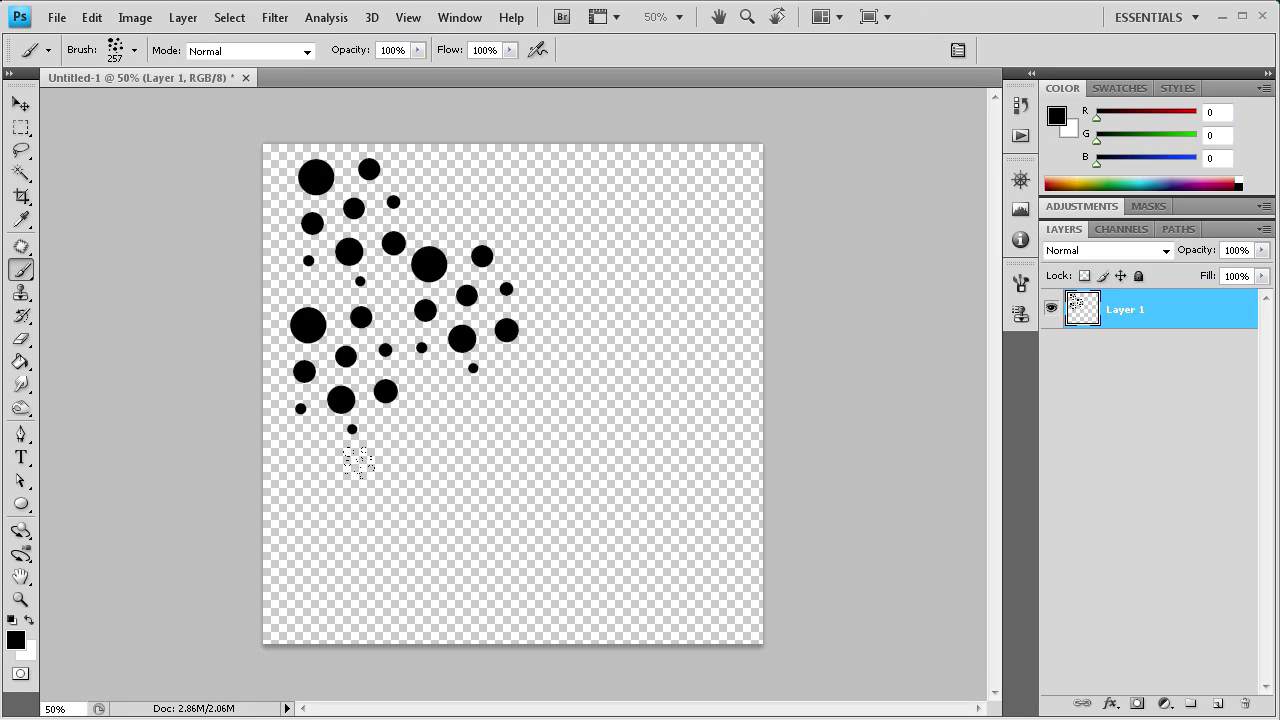
left_click(302, 475)
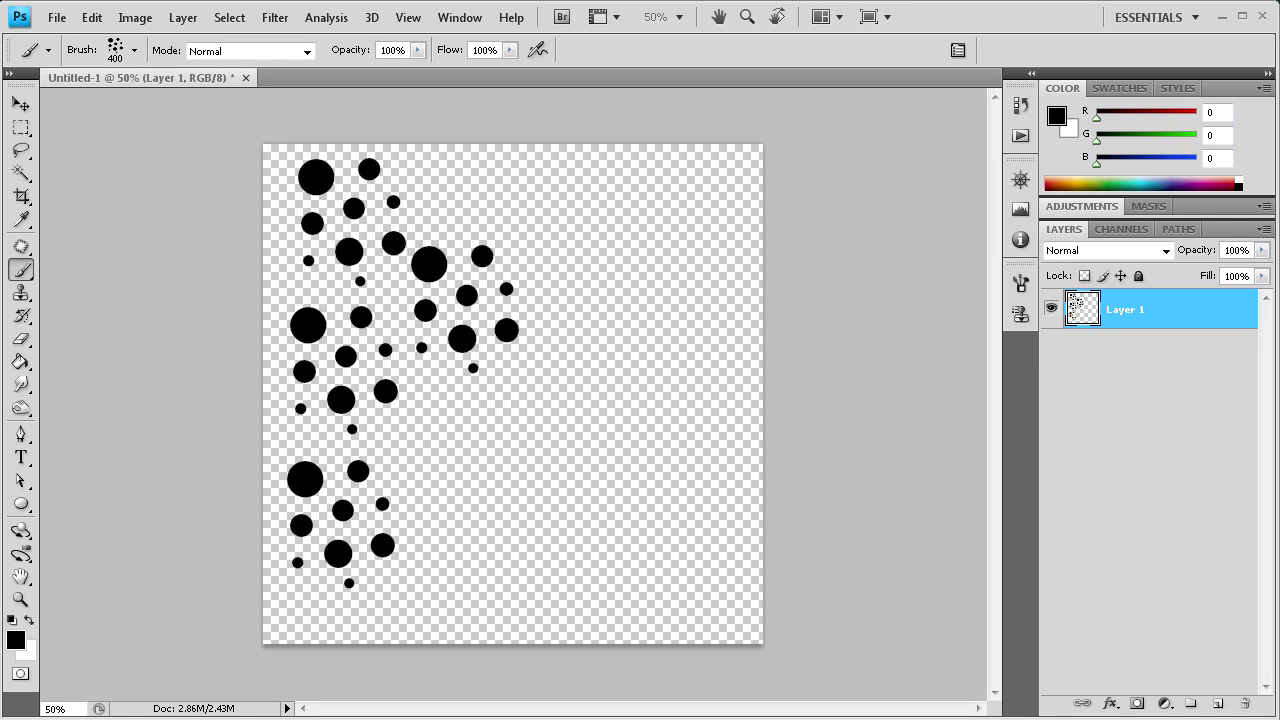
key("bracketleft")
left_click(456, 436)
left_click(562, 196)
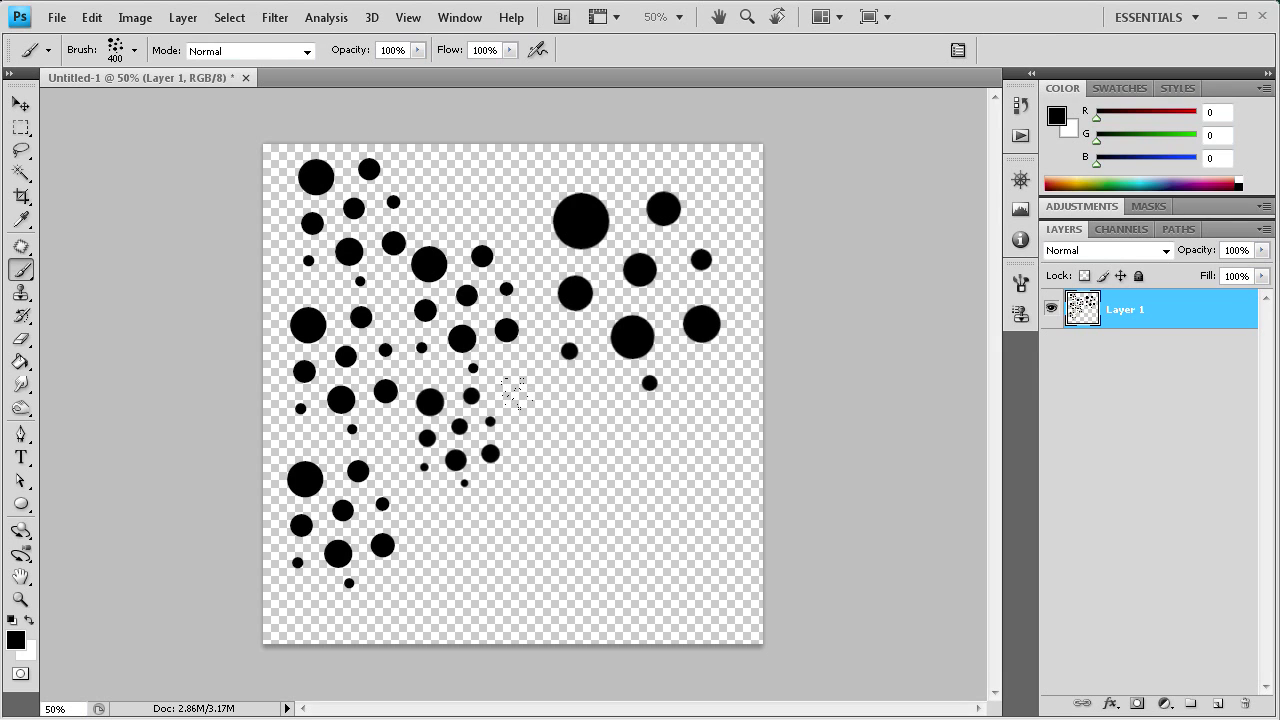
Discard the test canvas unsaved and set up a new 8 × 8 px document
left_click(245, 78)
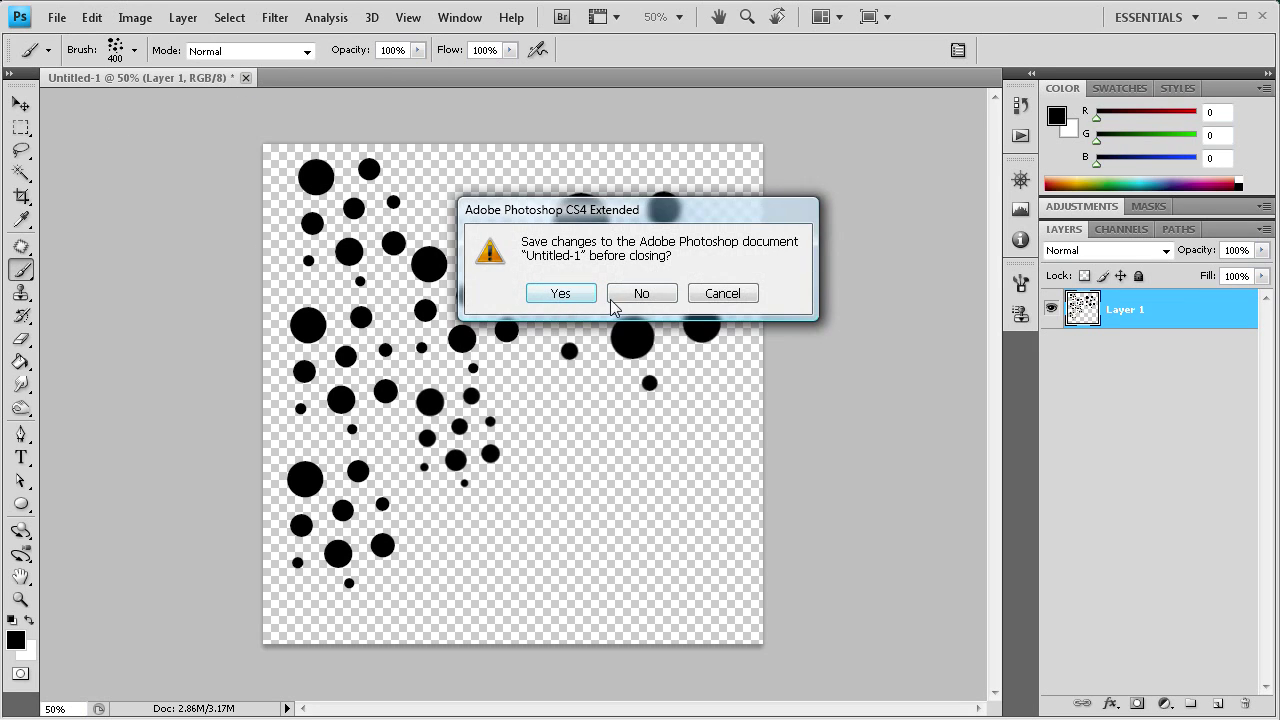
left_click(614, 302)
left_click(57, 18)
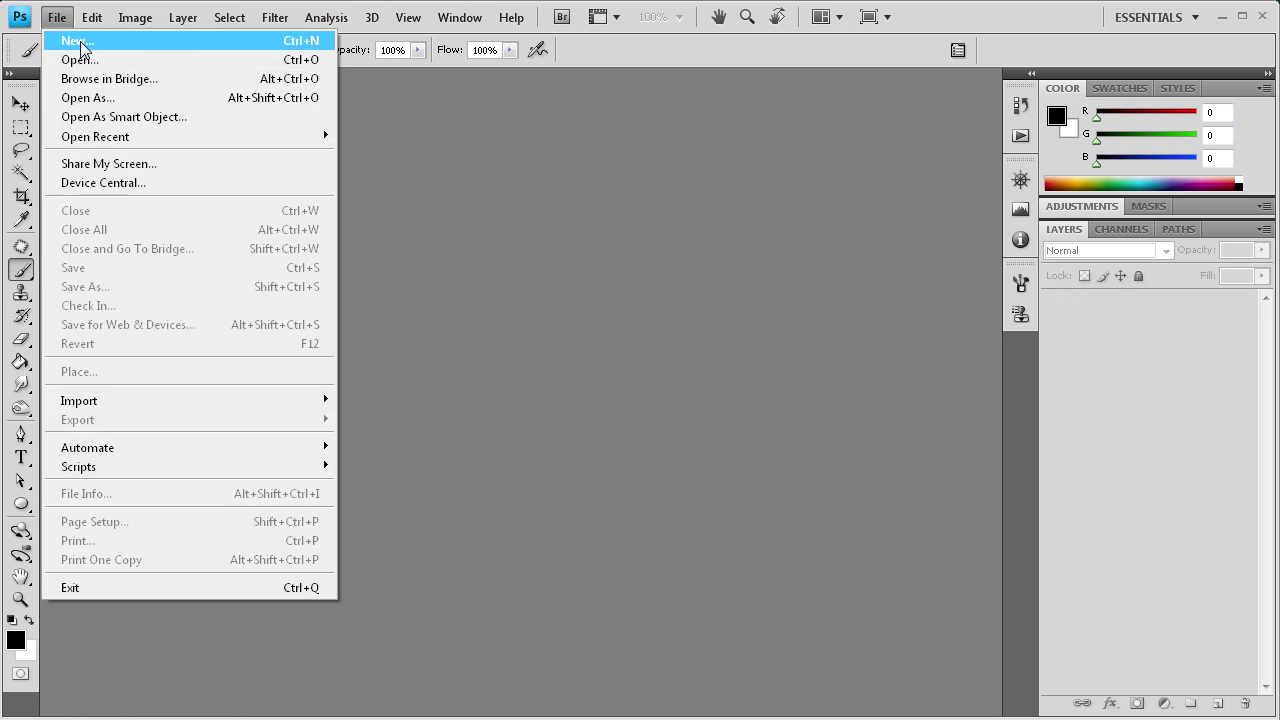
left_click(80, 44)
double_click(522, 342)
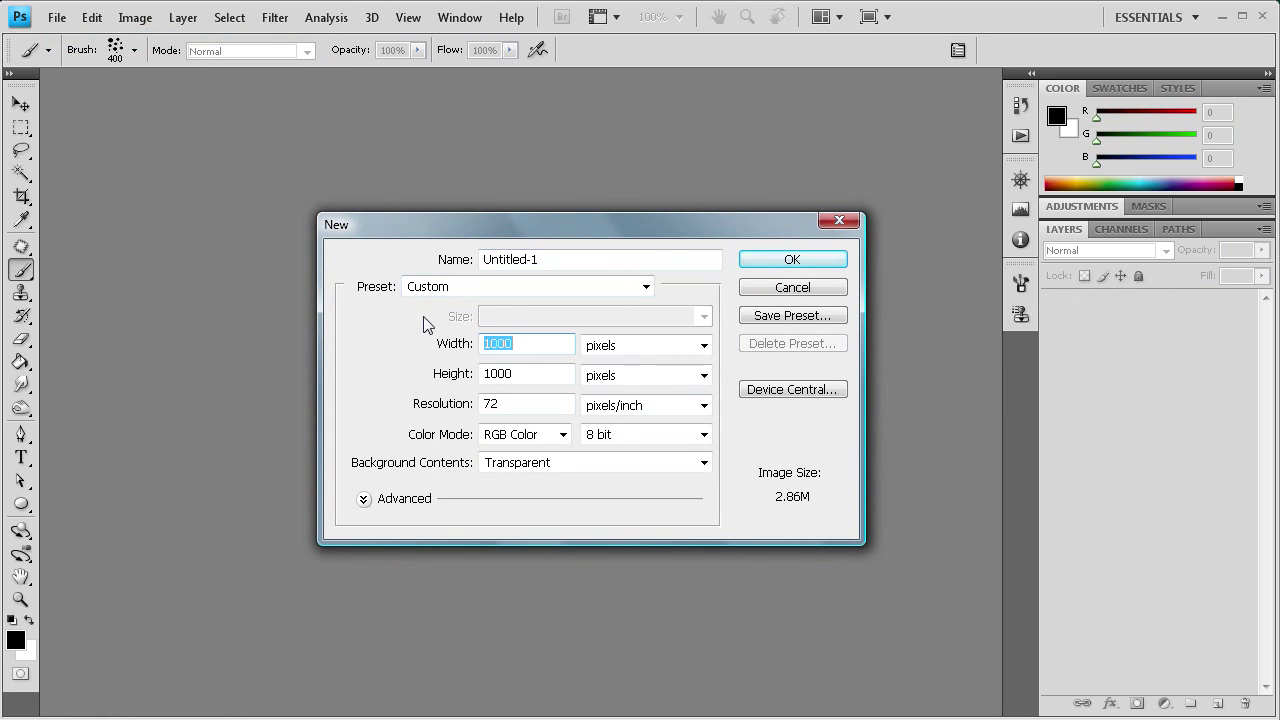
type("8")
double_click(531, 371)
type("8")
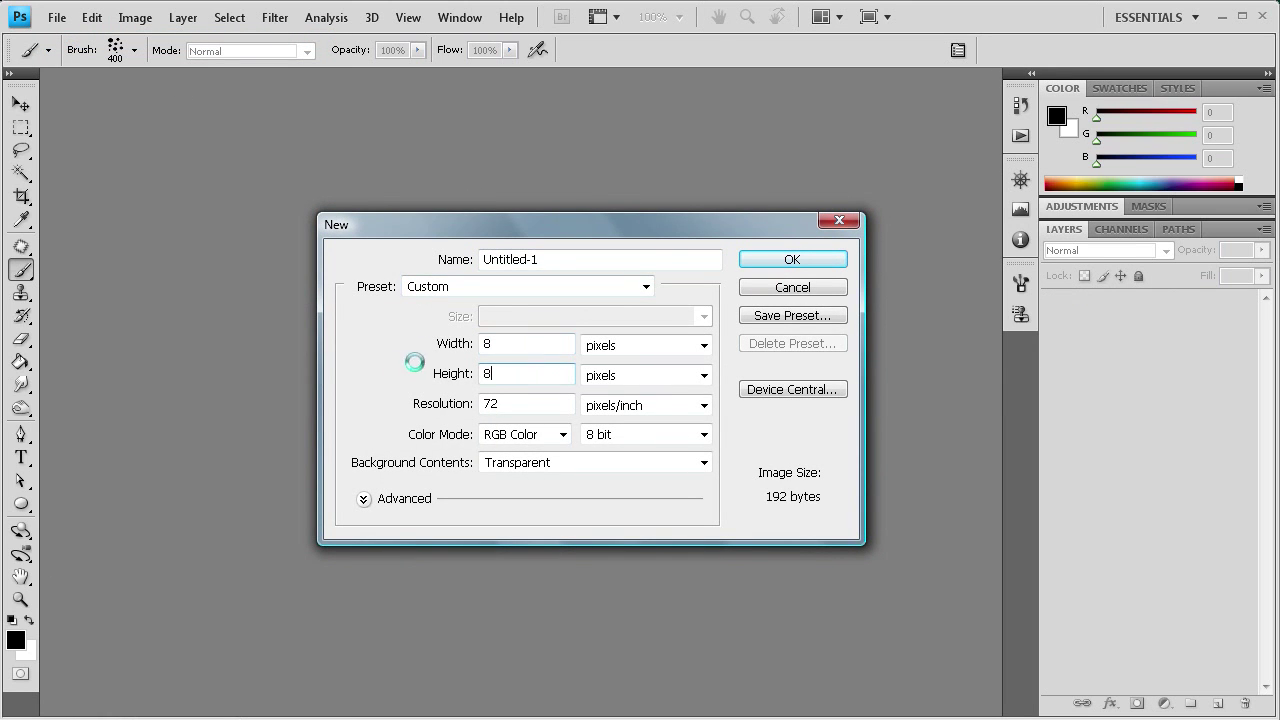
left_click(775, 262)
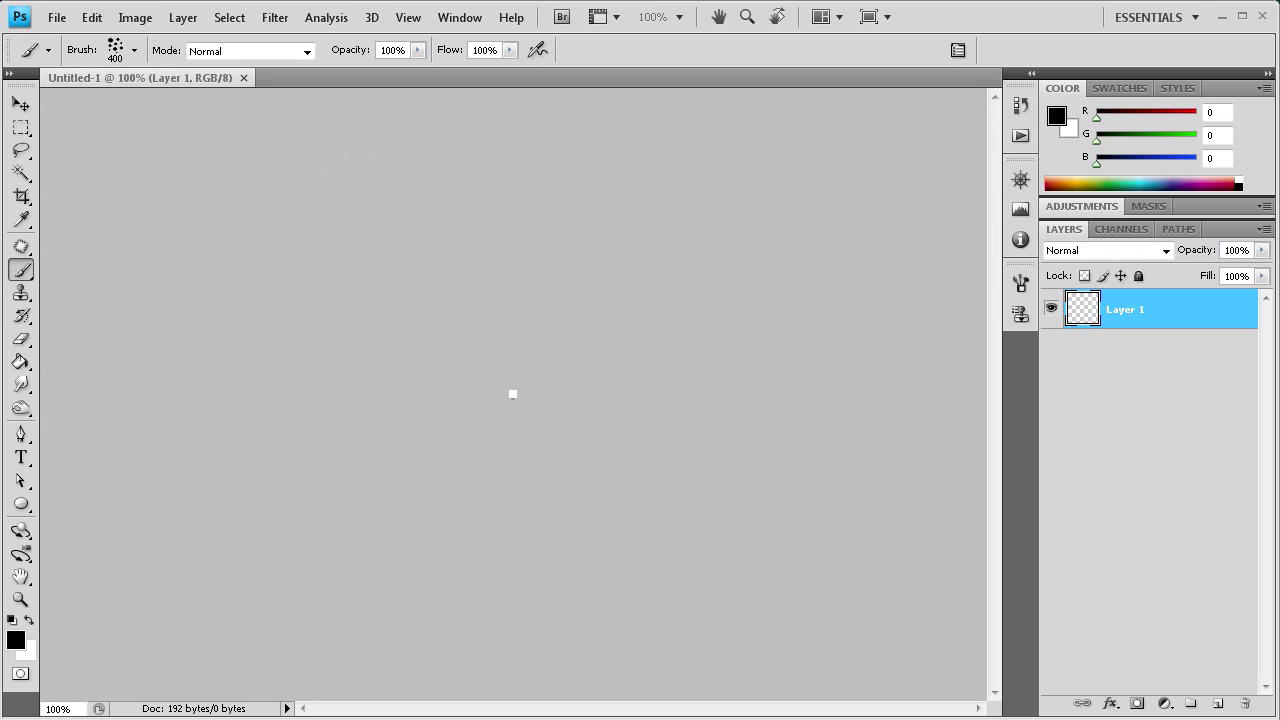
Switch to the Pencil Tool, zoom to 3200%, and blacken the canvas's top-left pixel
right_click(21, 270)
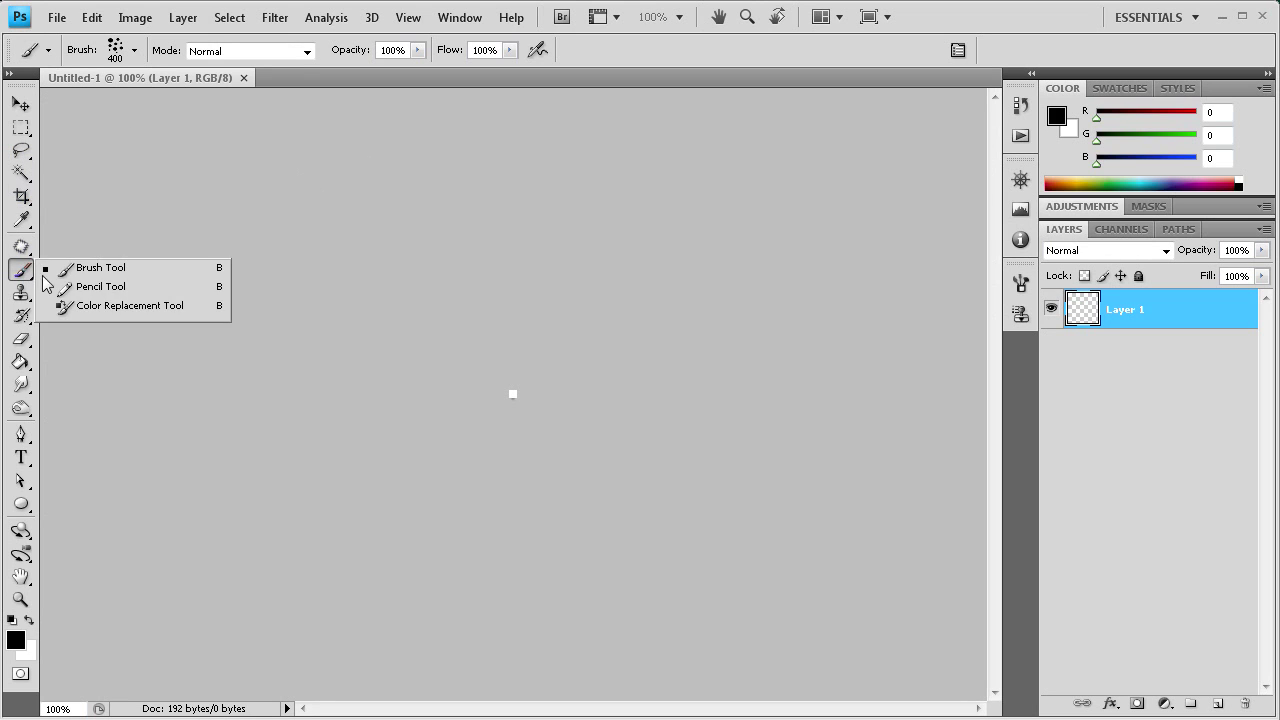
left_click(96, 287)
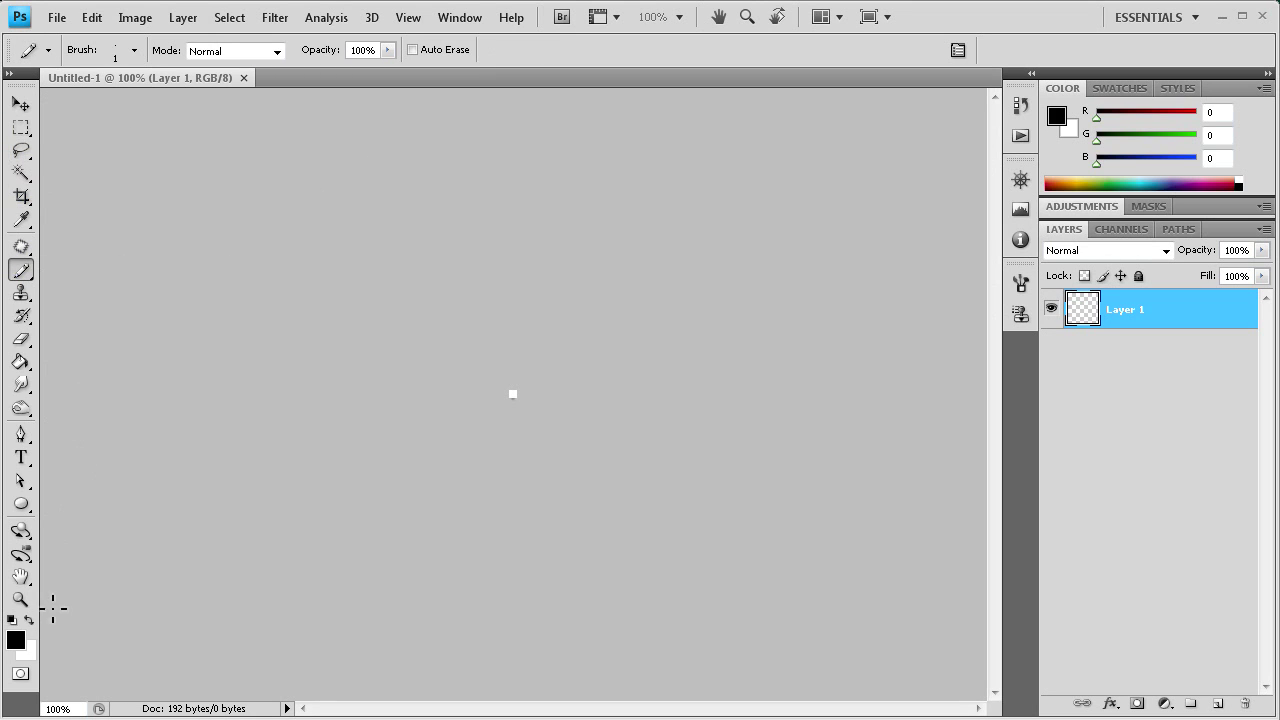
left_click(20, 599)
left_click(487, 400)
left_click(487, 400)
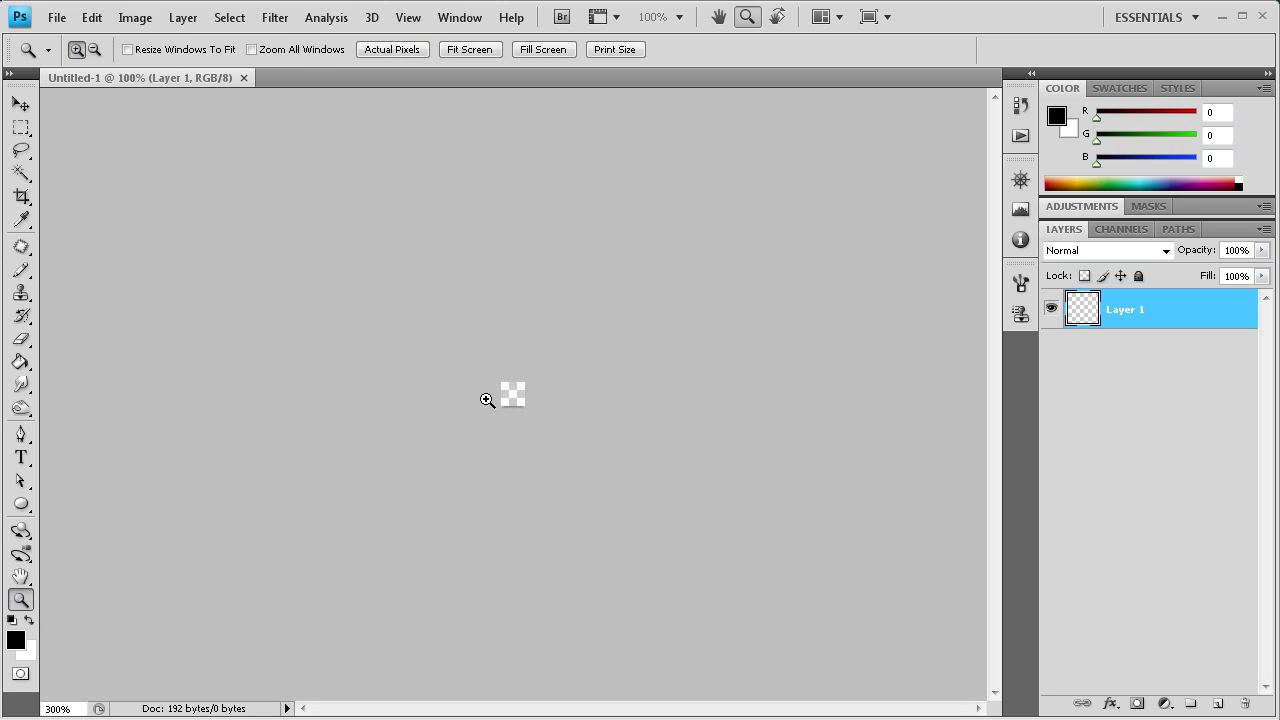
left_click(487, 400)
left_click(487, 400)
left_click(487, 400)
left_click(487, 400)
left_click(487, 400)
left_click(487, 400)
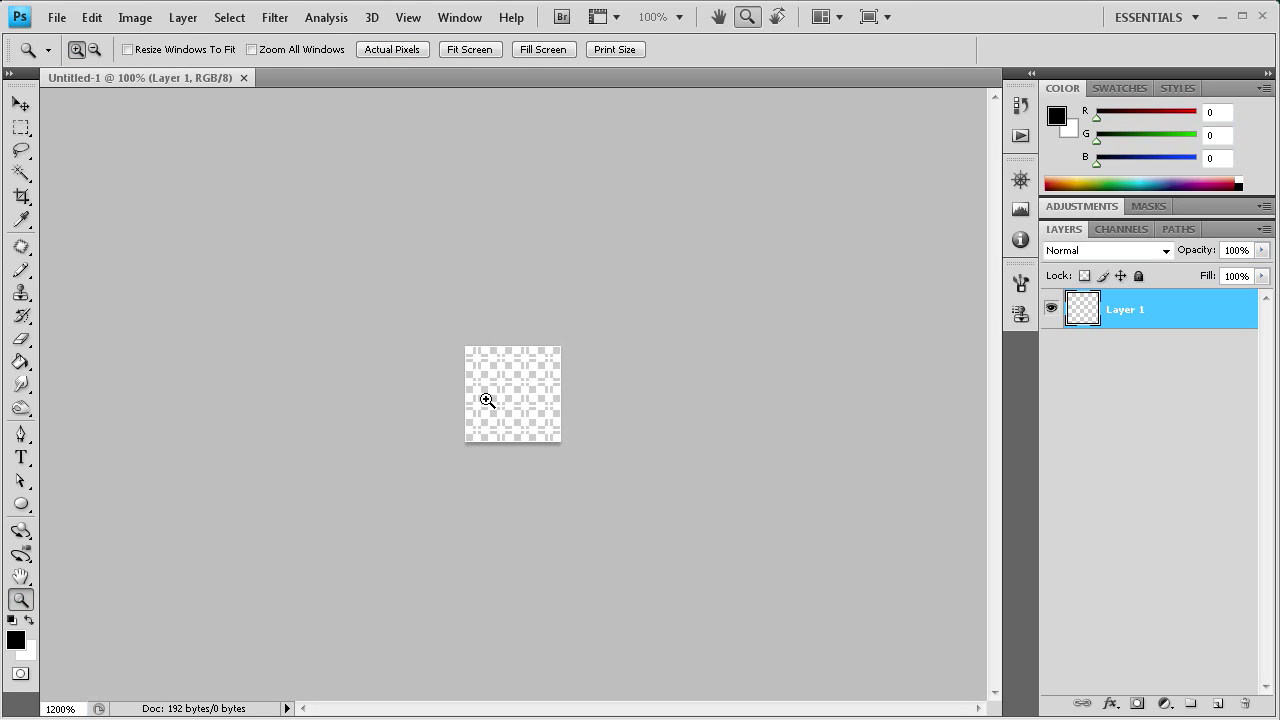
left_click(487, 400)
left_click(487, 400)
left_click(488, 401)
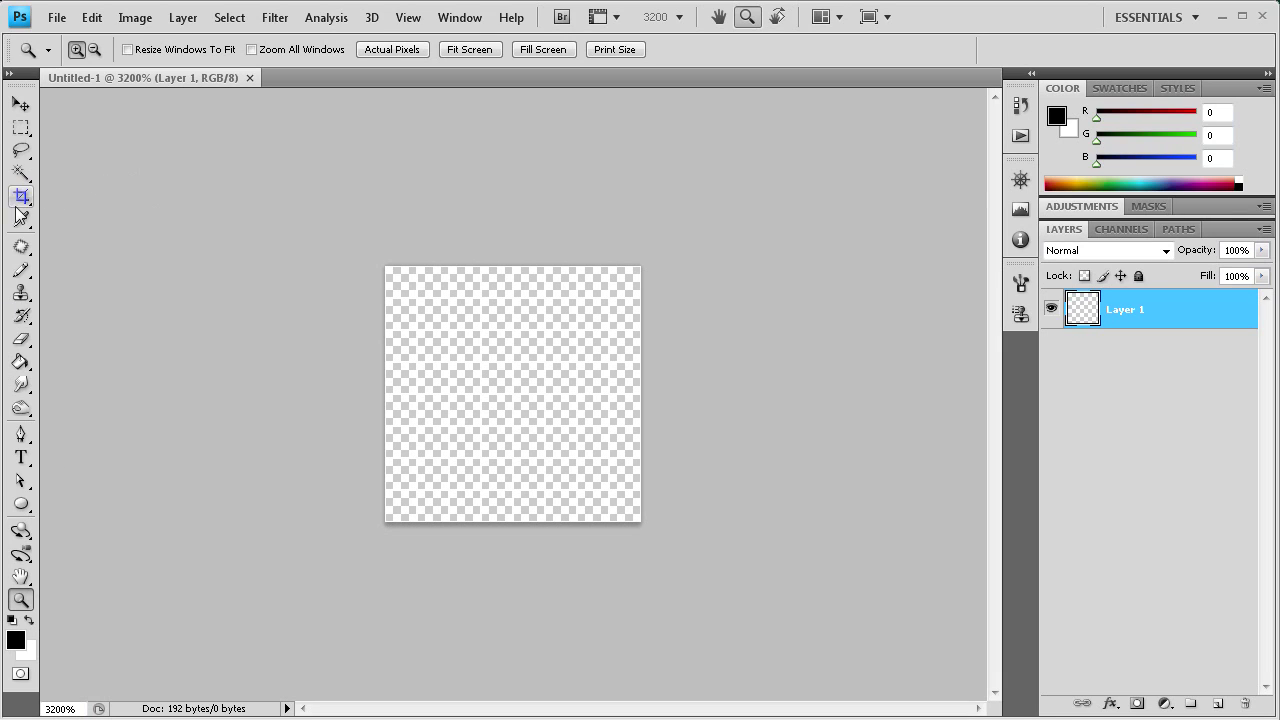
left_click(21, 270)
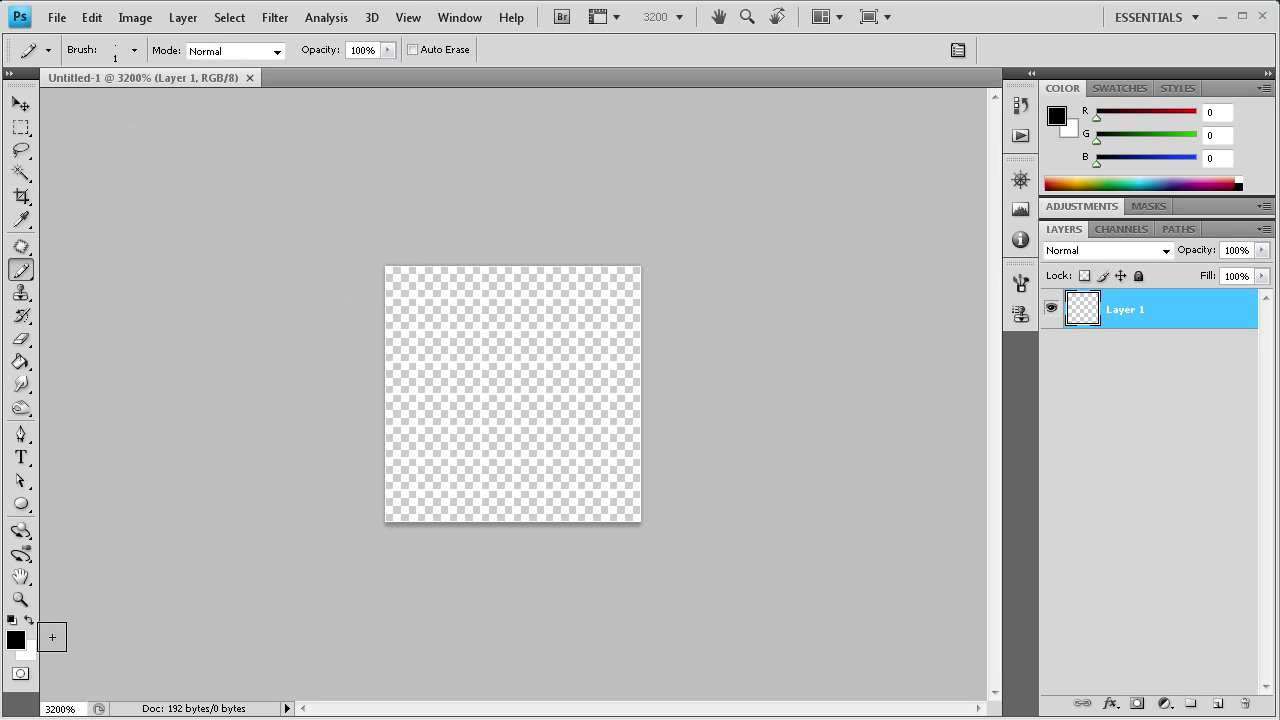
left_click(401, 281)
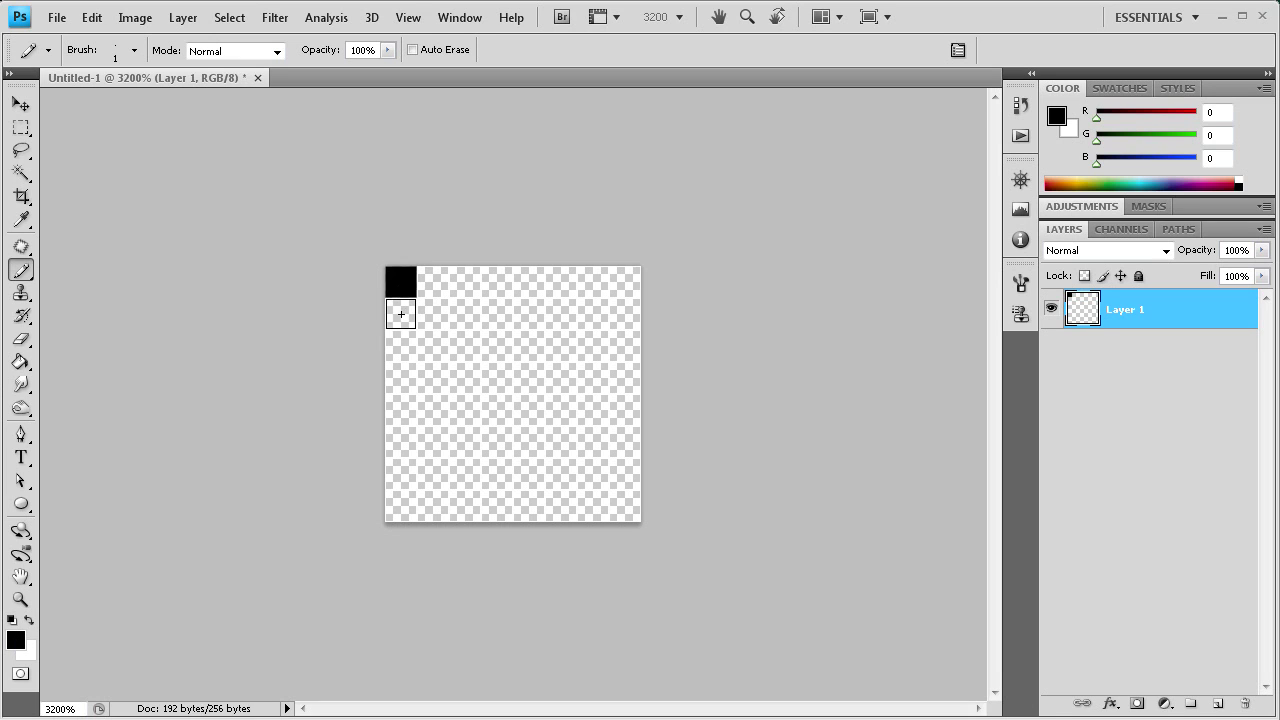
Paint the left column, top row and a filled black triangle in the top-left corner
left_click(401, 312)
left_click(401, 343)
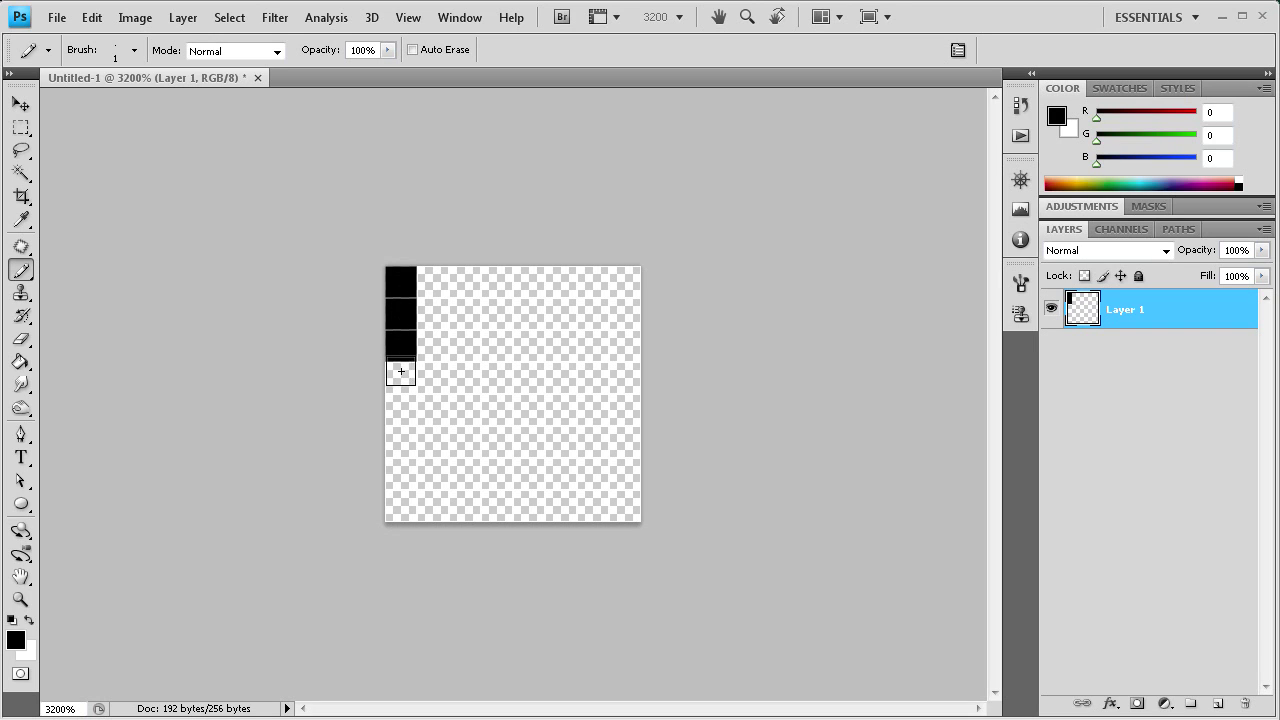
left_click(401, 374)
left_click(401, 405)
left_click(432, 375)
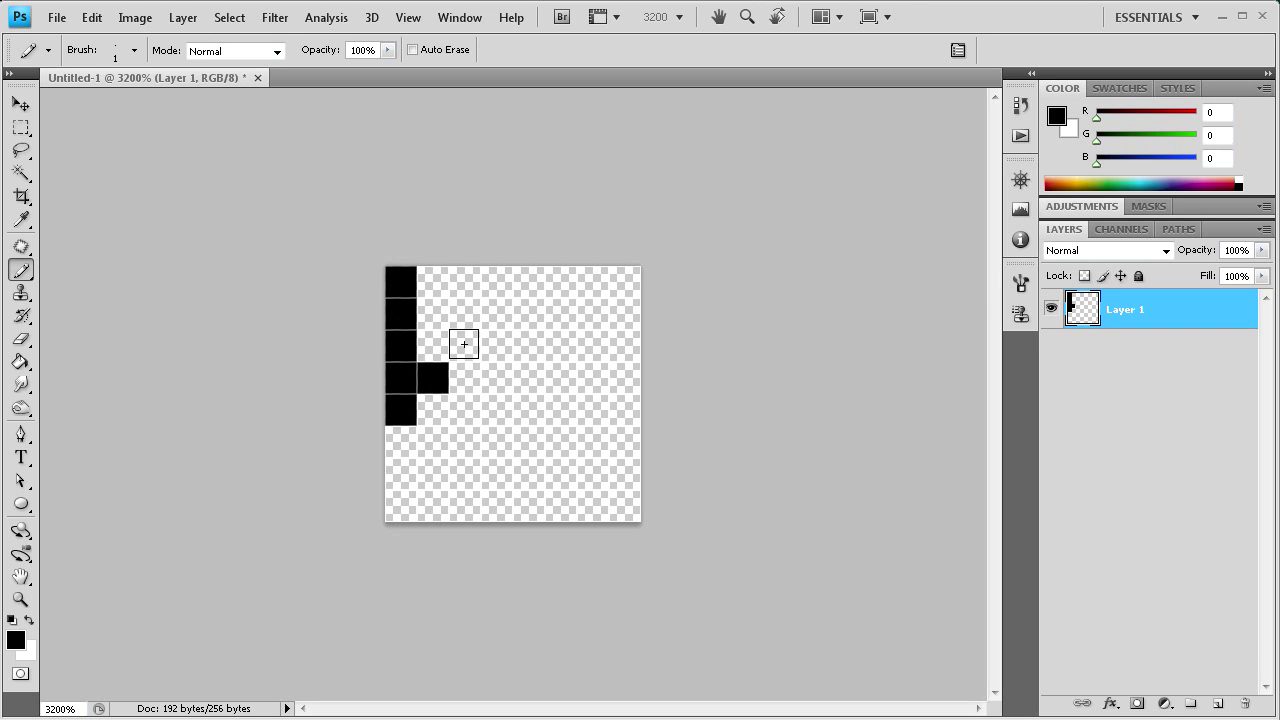
left_click(464, 344)
left_click(494, 313)
left_click(528, 281)
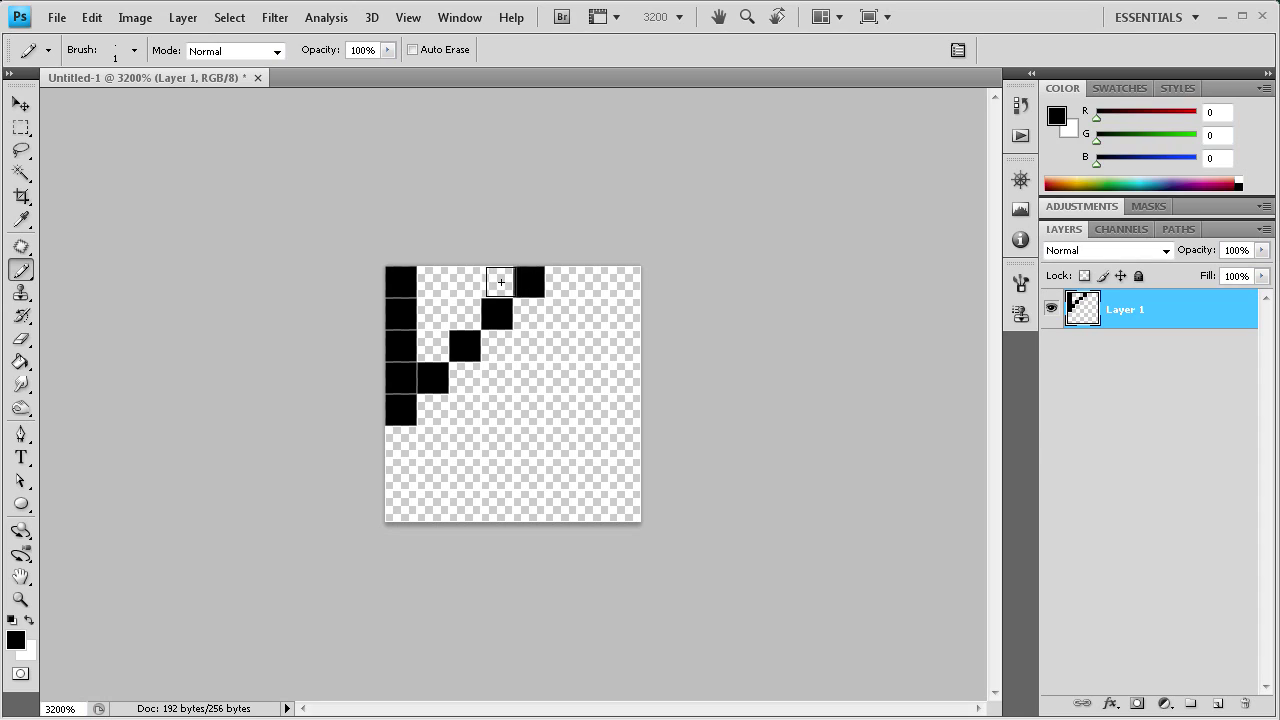
left_click(497, 281)
left_click(458, 285)
left_click(440, 282)
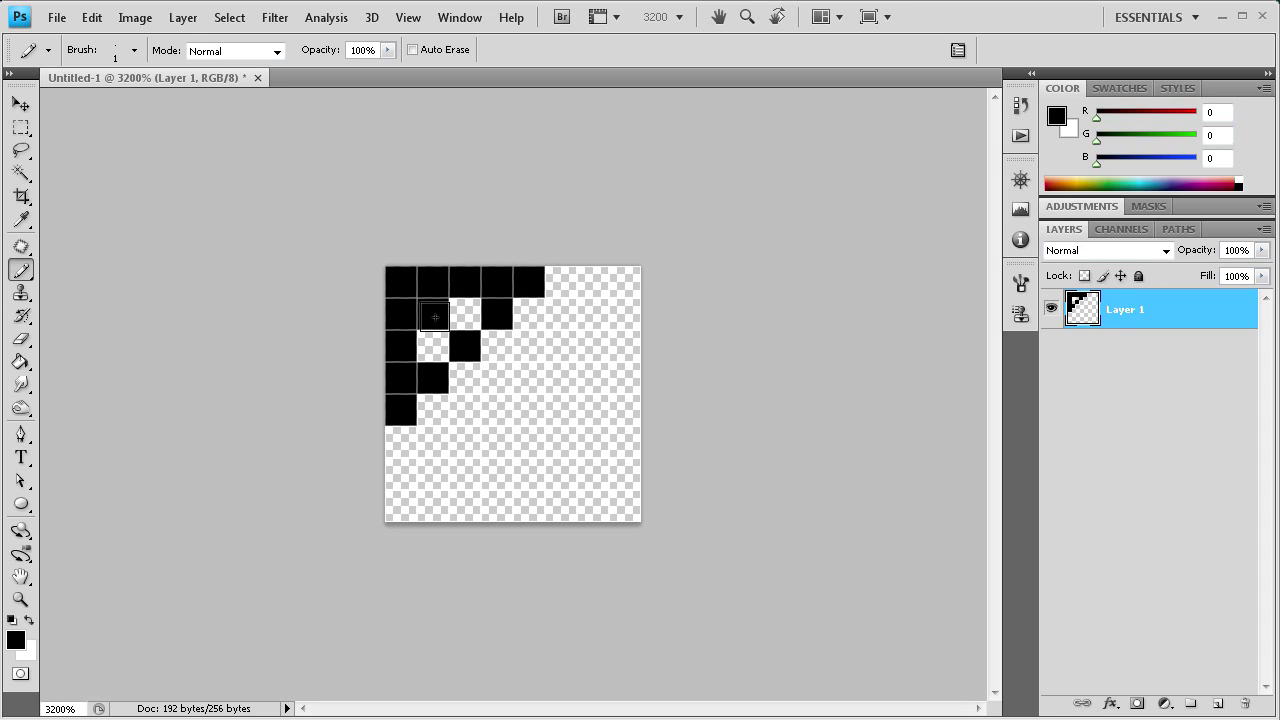
left_click_drag(434, 316, 434, 346)
left_click(465, 313)
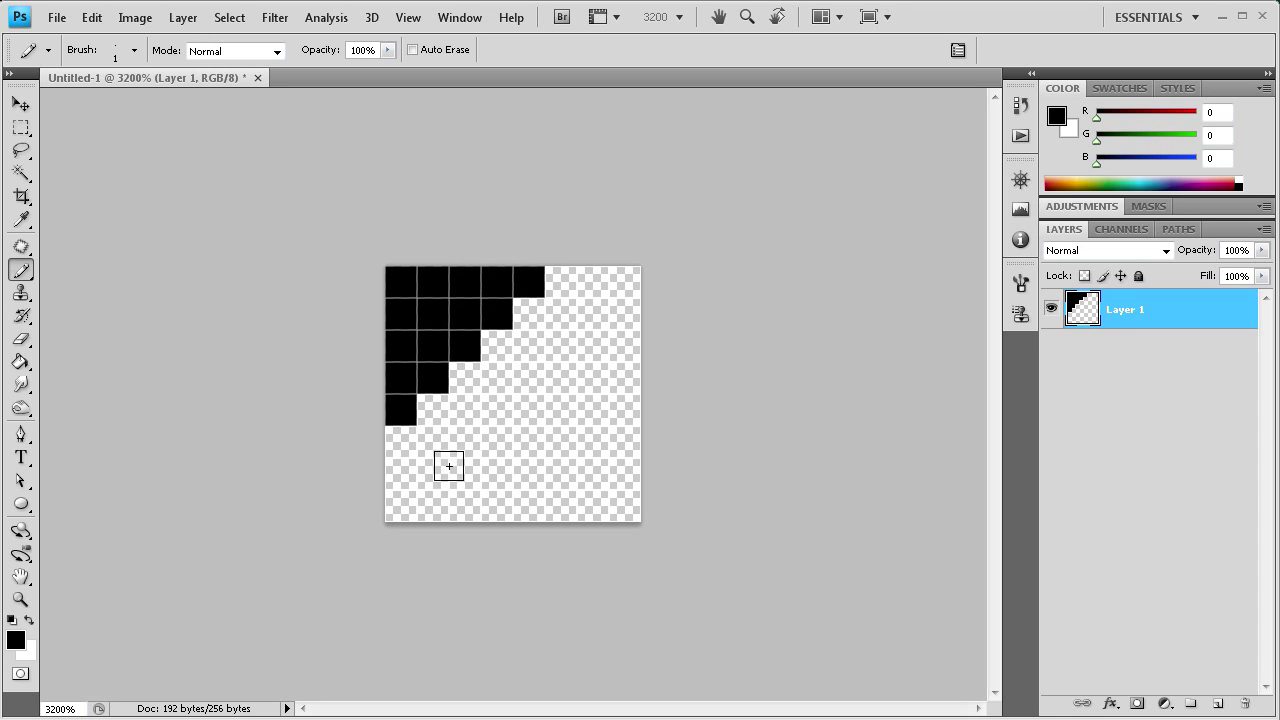
Fill the black band along the bottom and right edges, leaving a transparent diagonal stripe
left_click(560, 490)
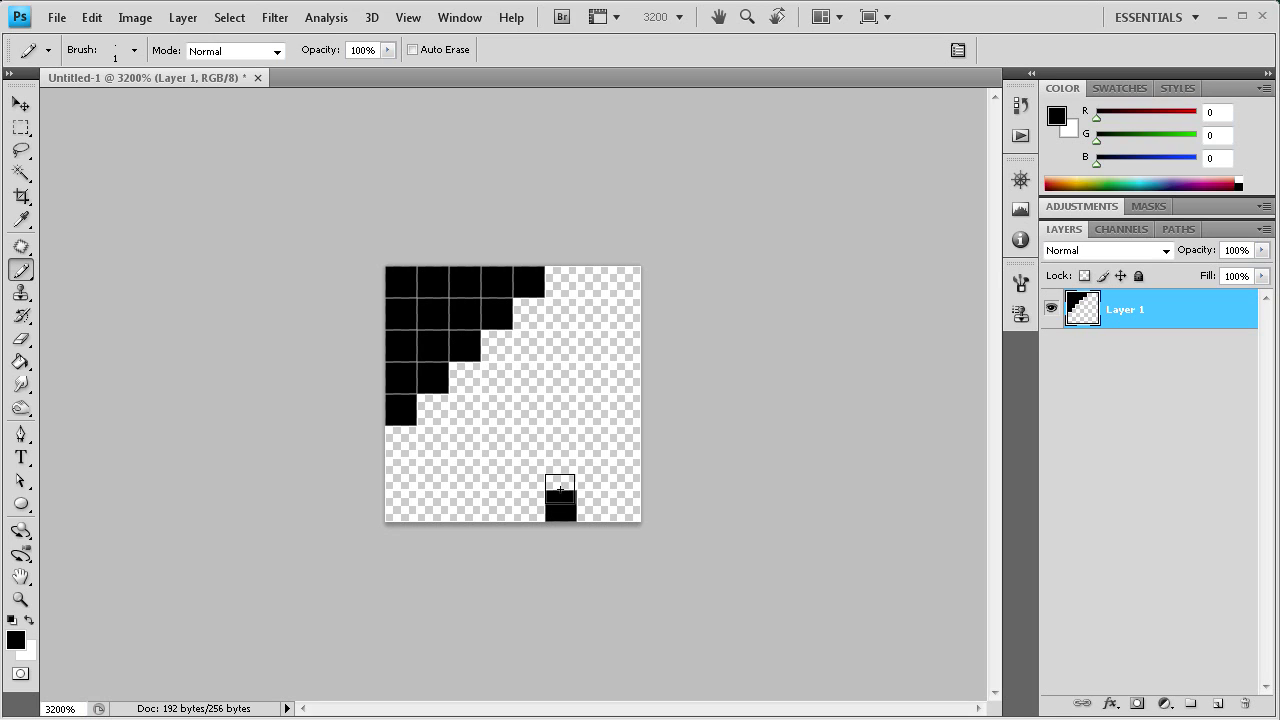
left_click_drag(588, 468, 625, 442)
left_click(593, 442)
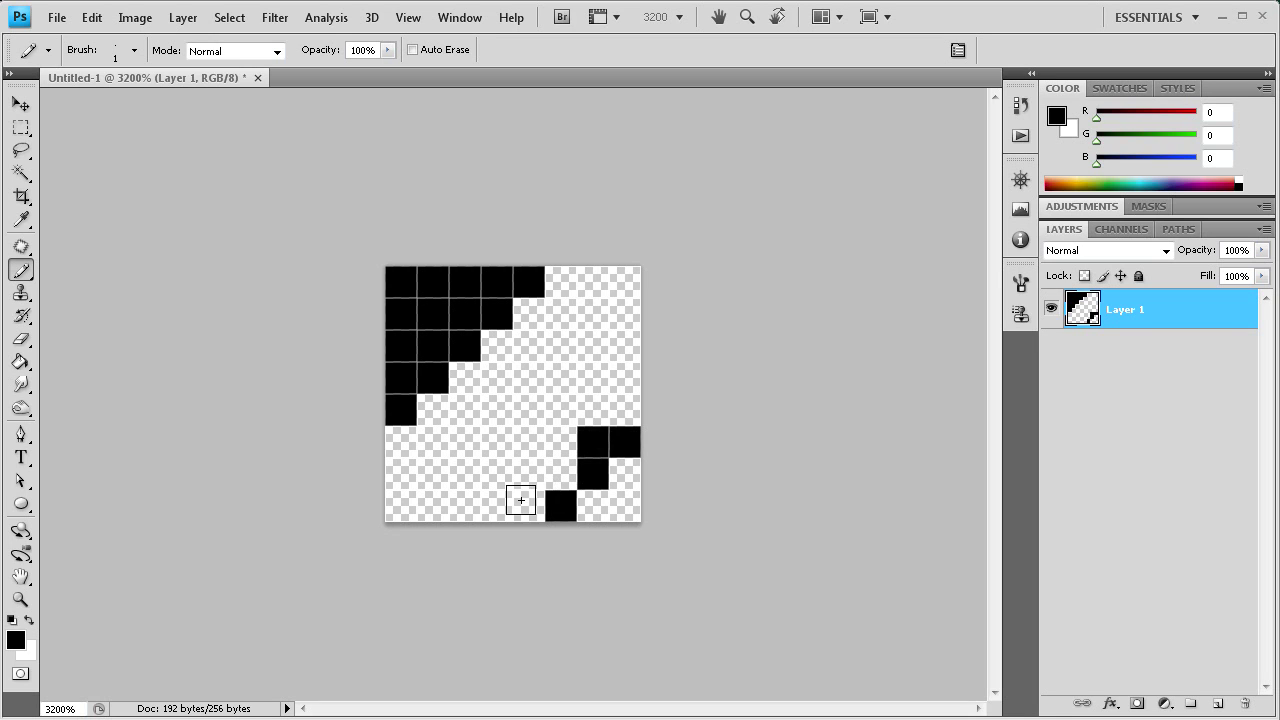
mouse_move(520, 500)
left_mouse_down()
mouse_move(440, 505)
mouse_move(533, 423)
mouse_move(624, 311)
mouse_move(629, 402)
mouse_move(600, 425)
mouse_move(593, 374)
mouse_move(569, 413)
mouse_move(561, 471)
mouse_move(514, 443)
left_mouse_up()
left_click(625, 314)
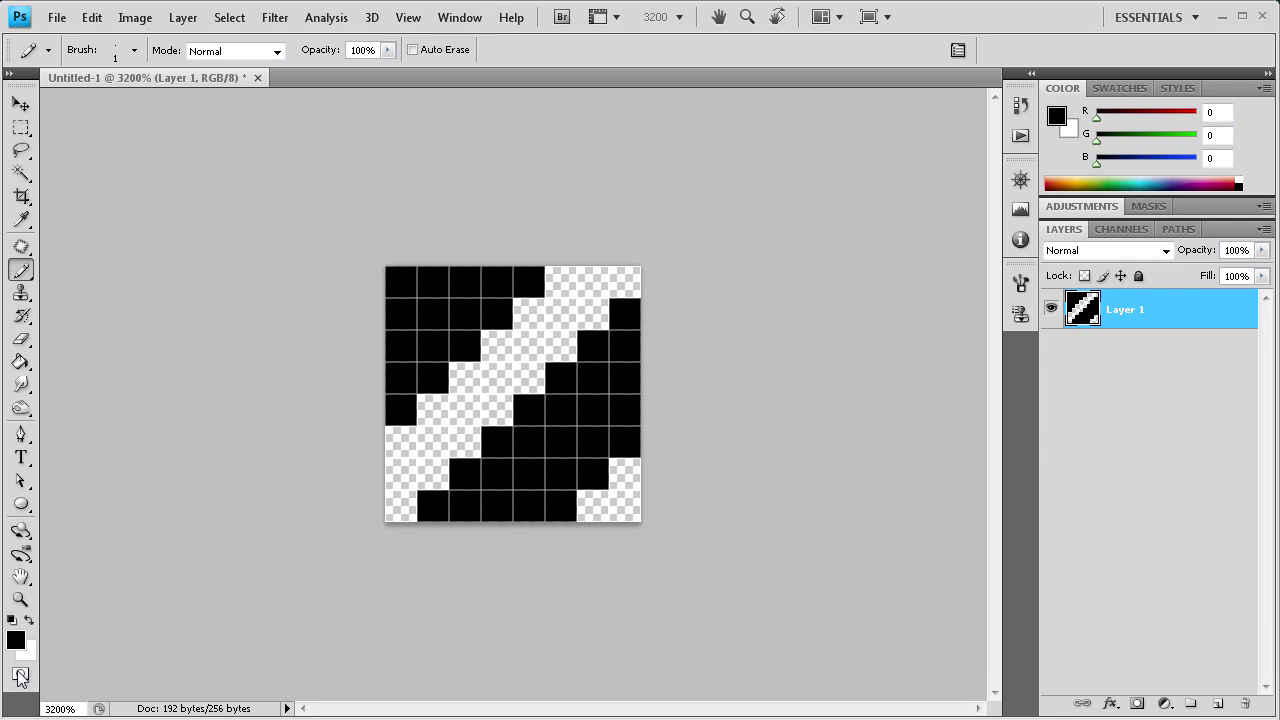
left_click(63, 709)
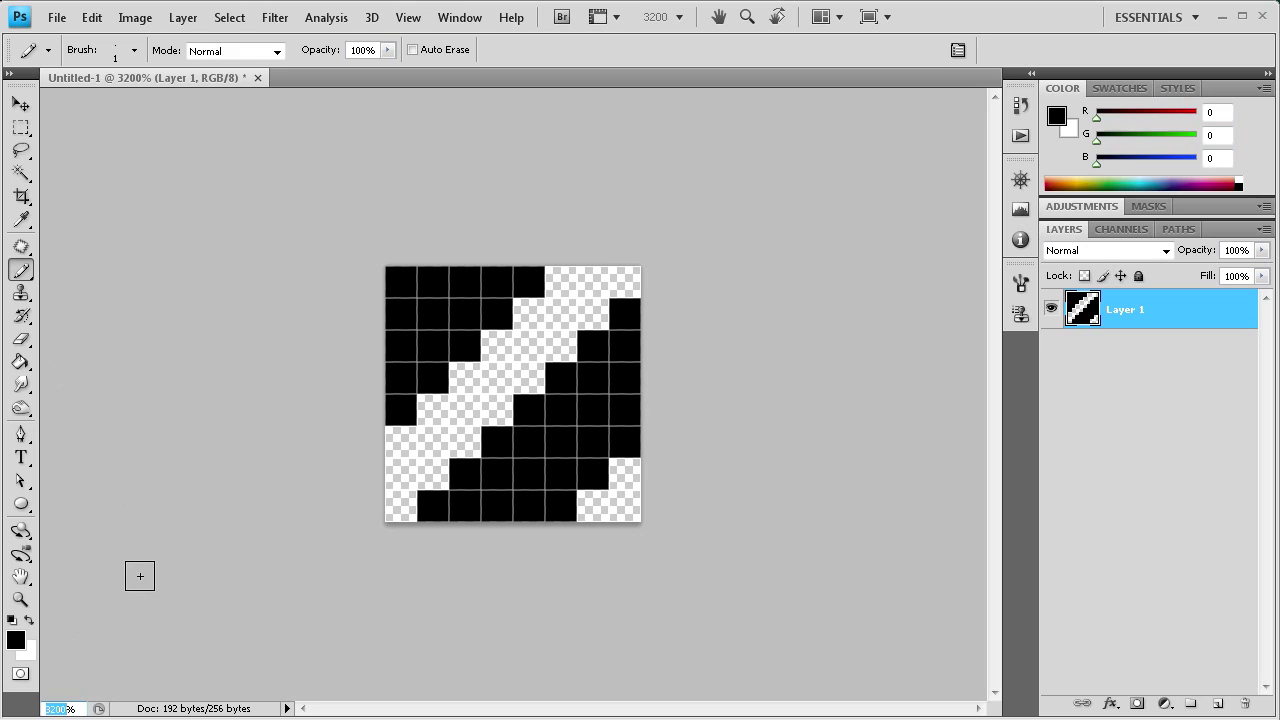
Set the view zoom to 1000%
type("1000")
key("Return")
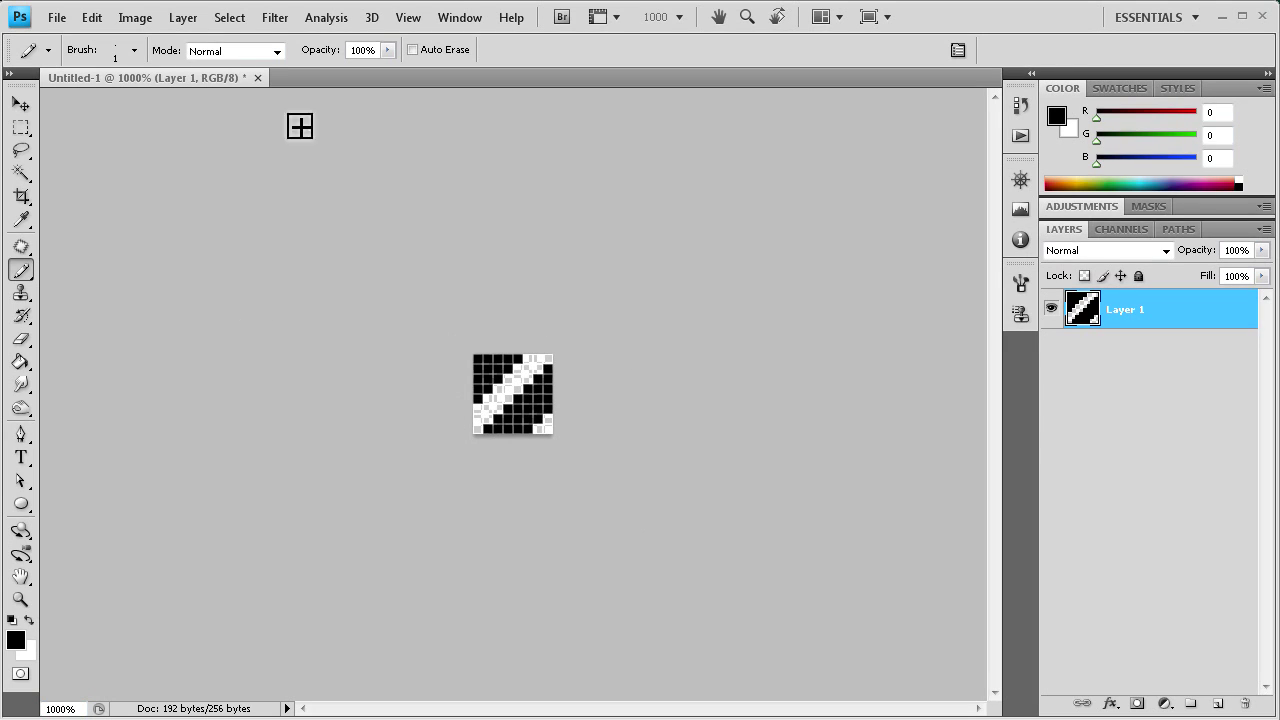
left_click(57, 18)
left_click(932, 10)
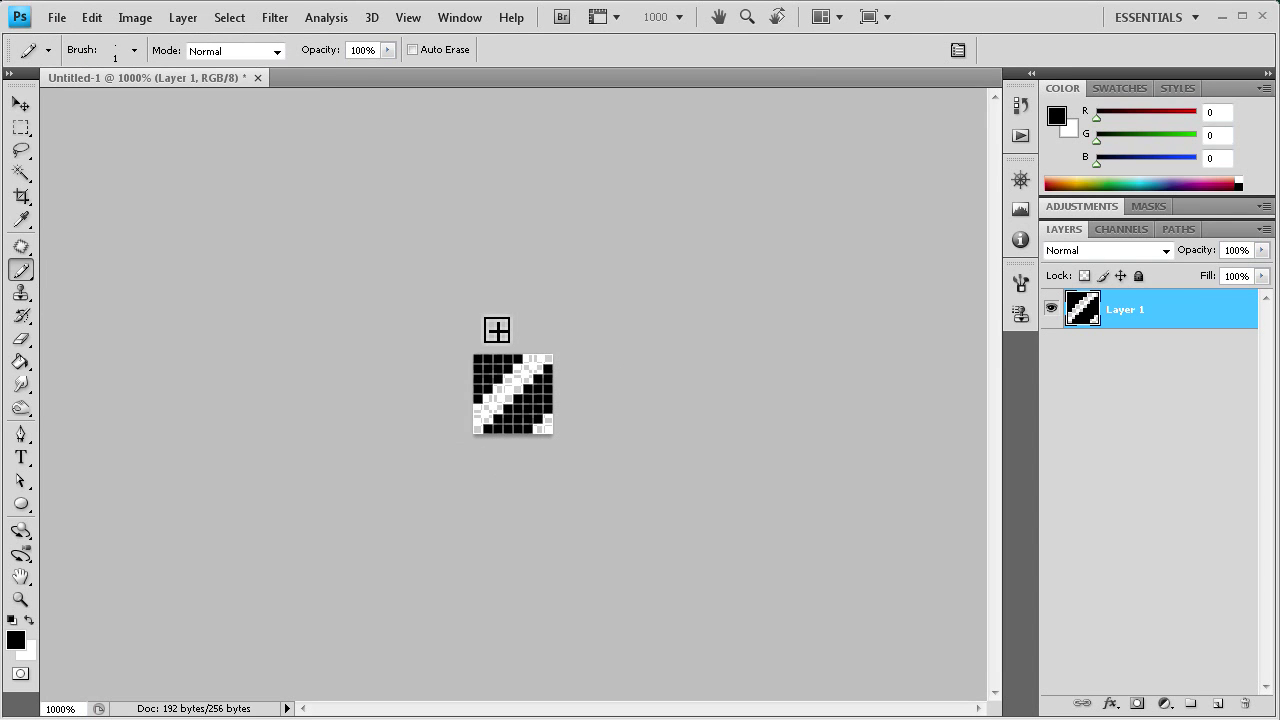
Define the 8 × 8 tile as a new pattern named 'Stripe'
left_click(57, 18)
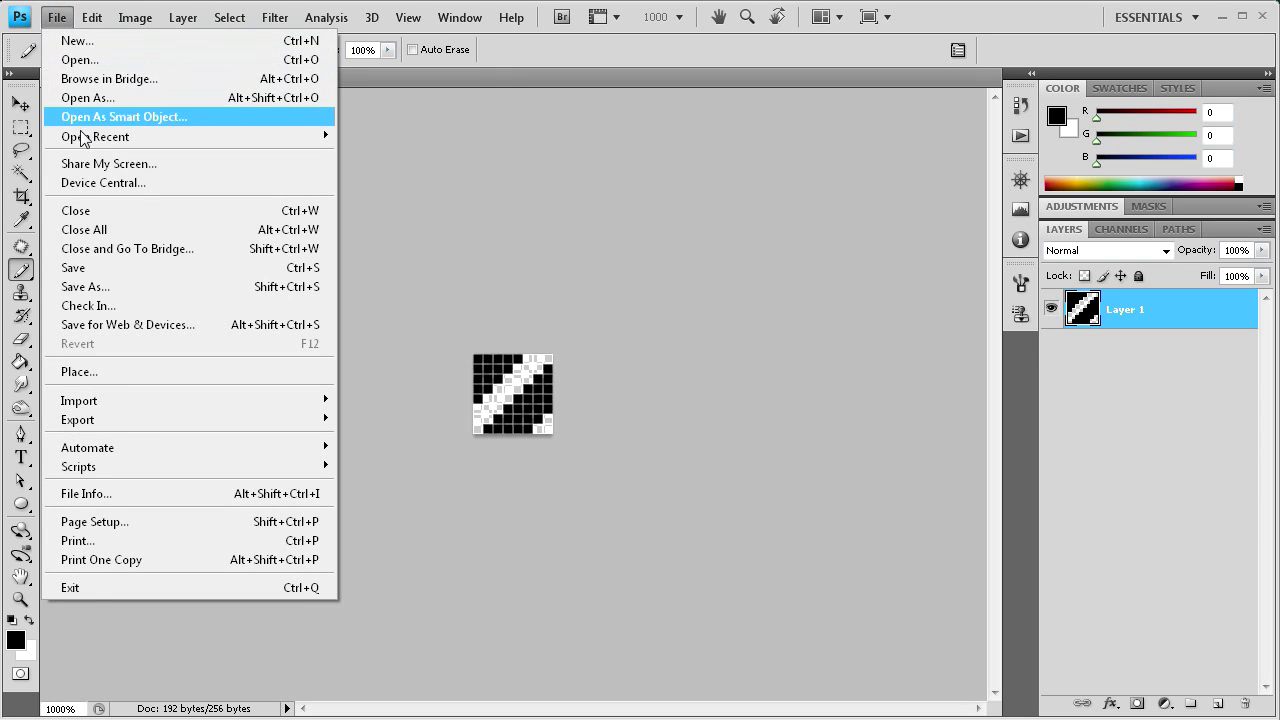
mouse_move(91, 17)
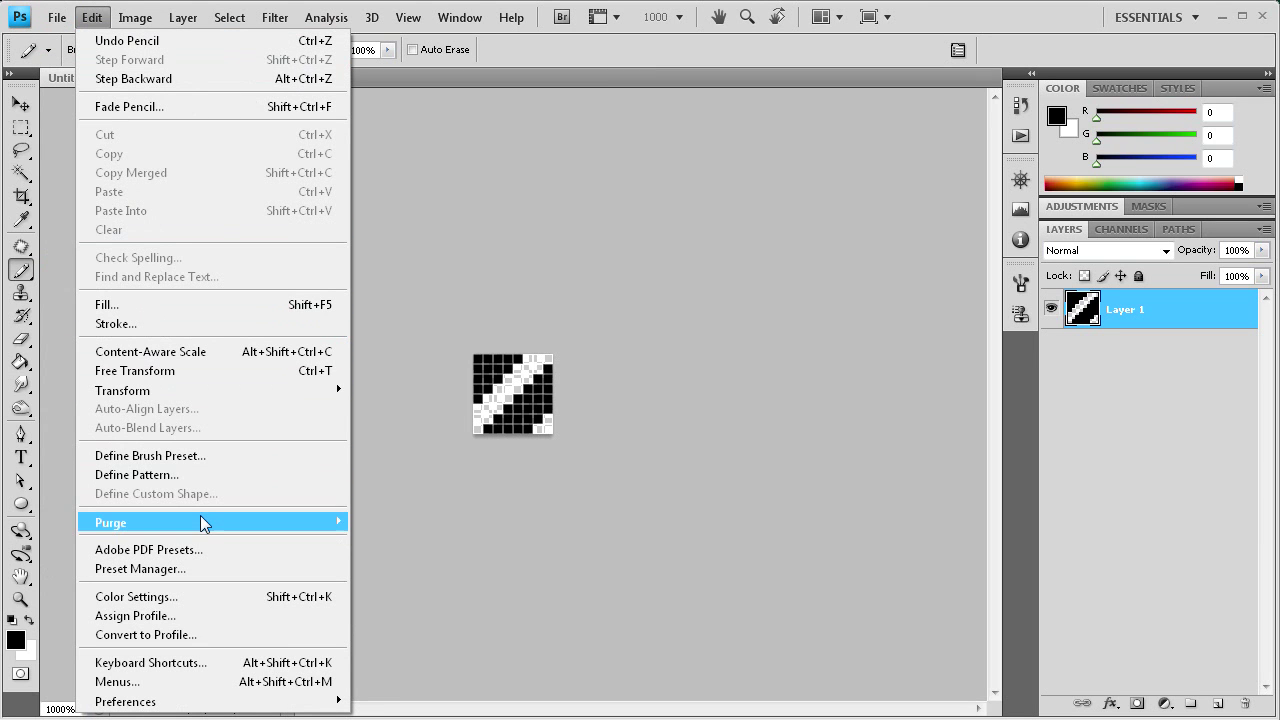
left_click(200, 475)
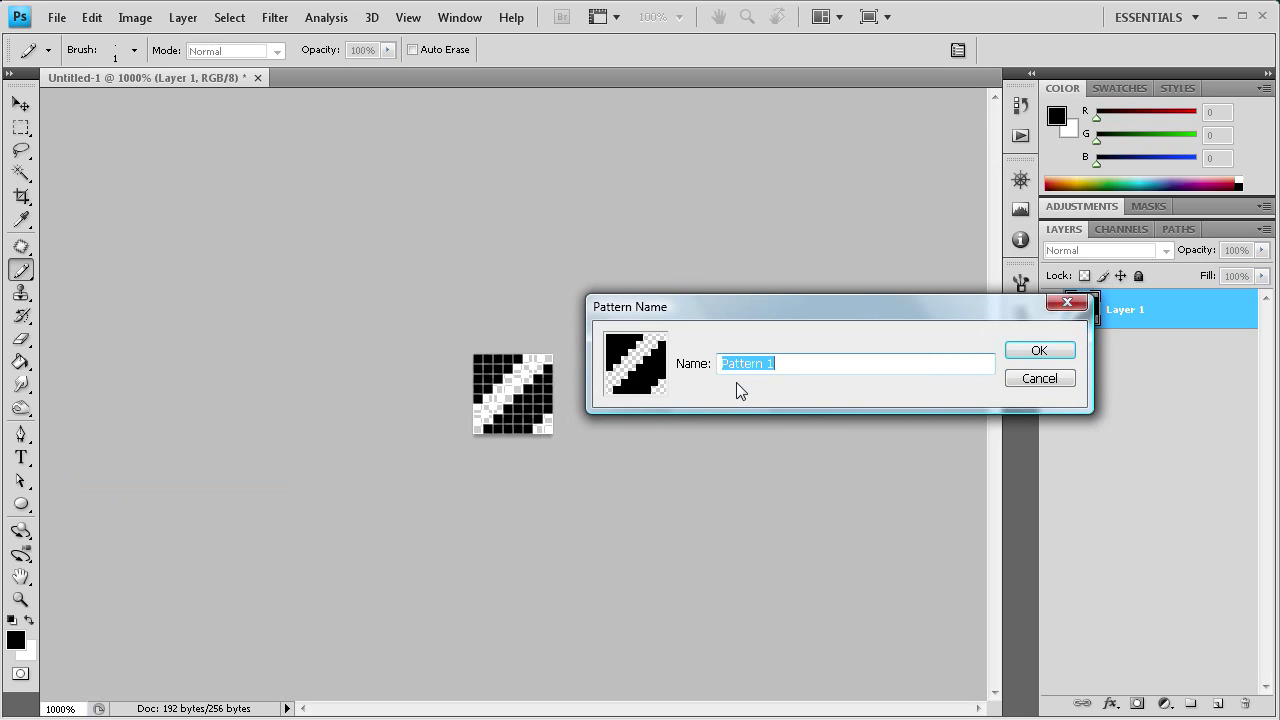
type("Stripe")
left_click(1036, 351)
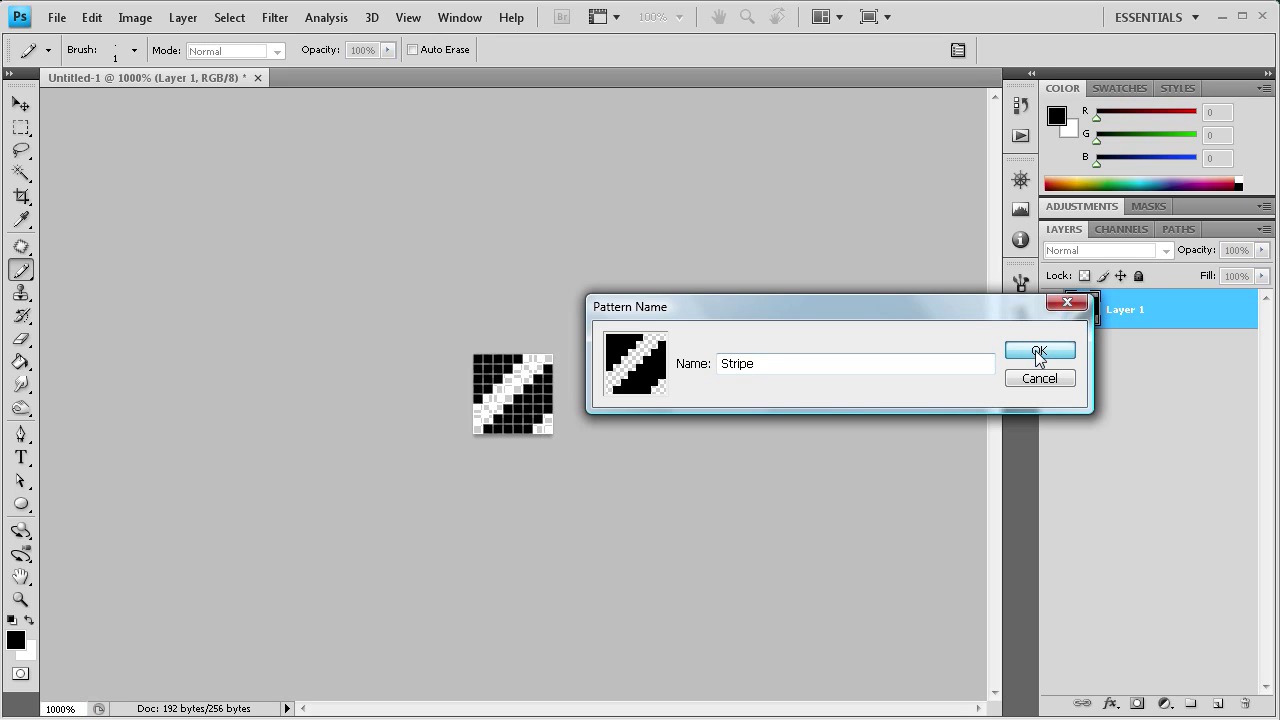
left_click(257, 78)
Discard the stripe tile unsaved and create a new 500 × 500 px transparent document
left_click(617, 295)
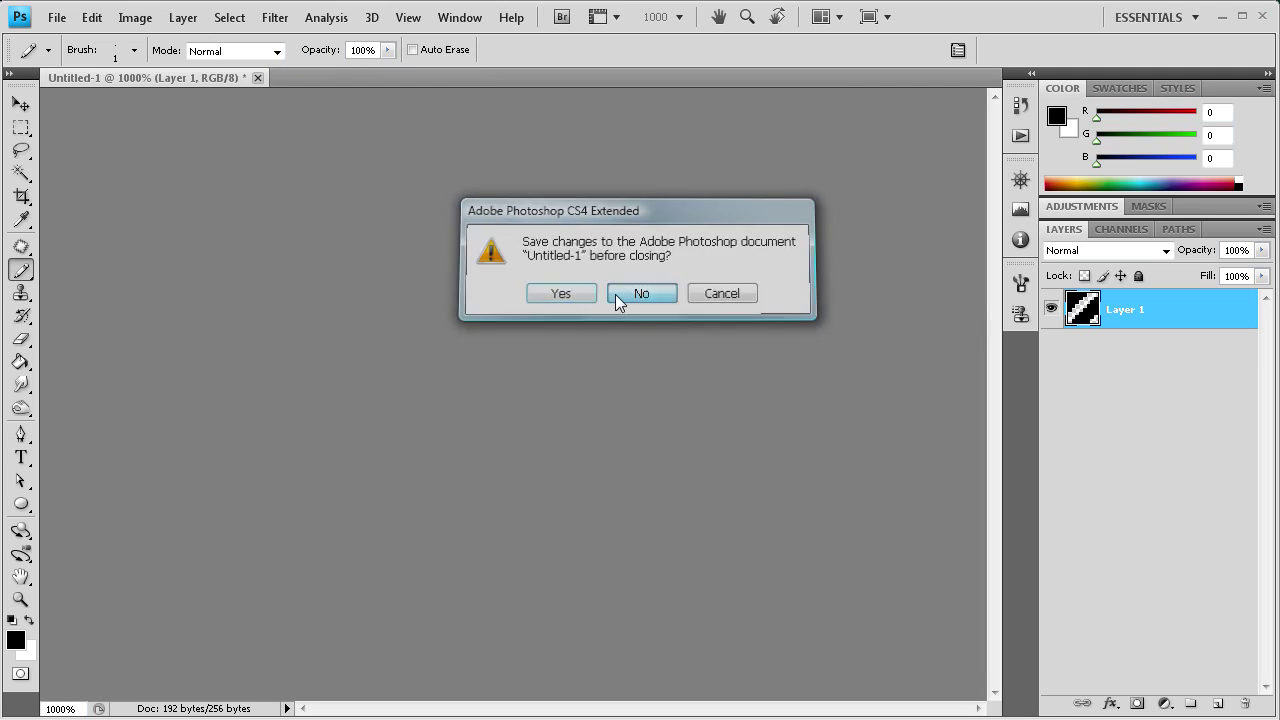
left_click(57, 18)
left_click(75, 41)
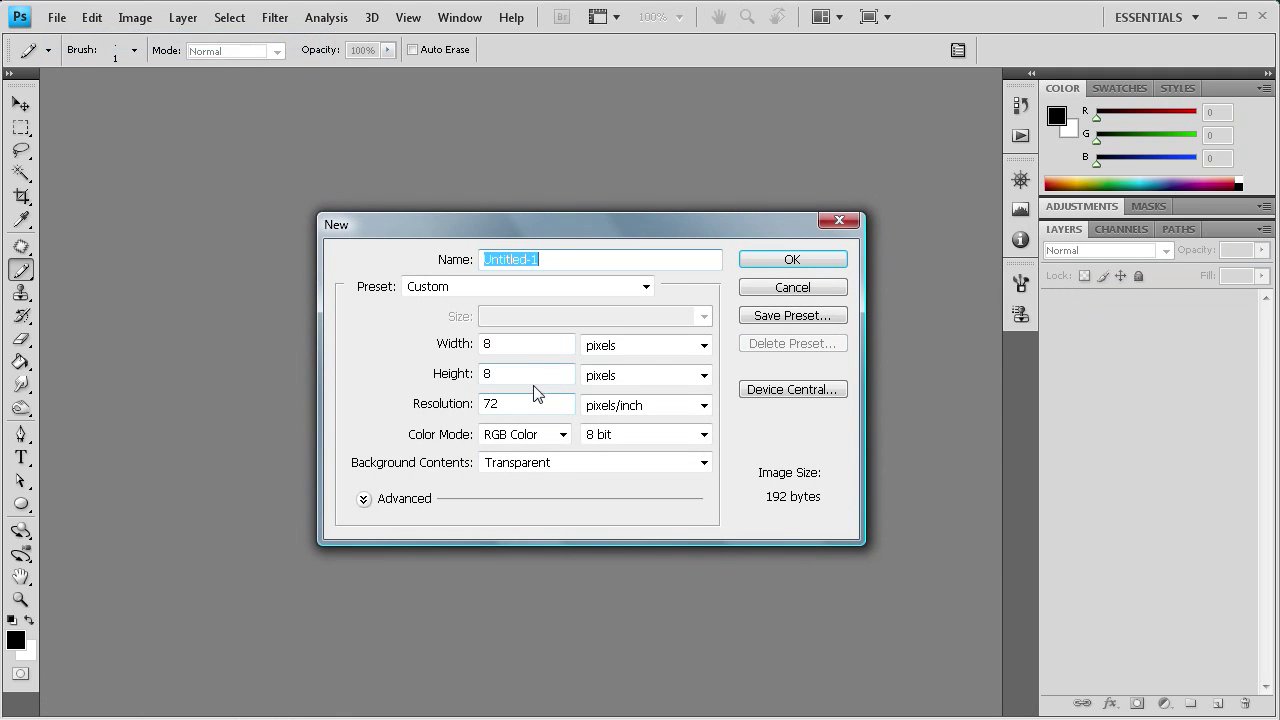
double_click(493, 343)
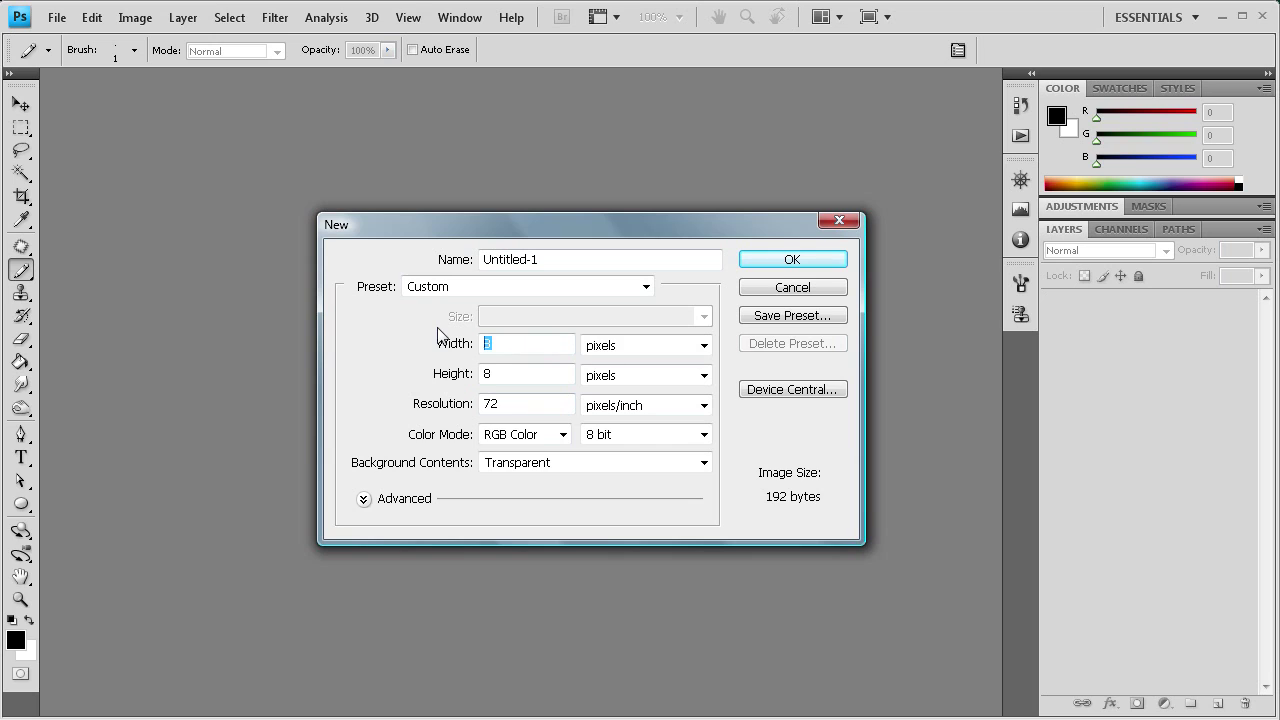
type("500")
key("Tab")
type("50")
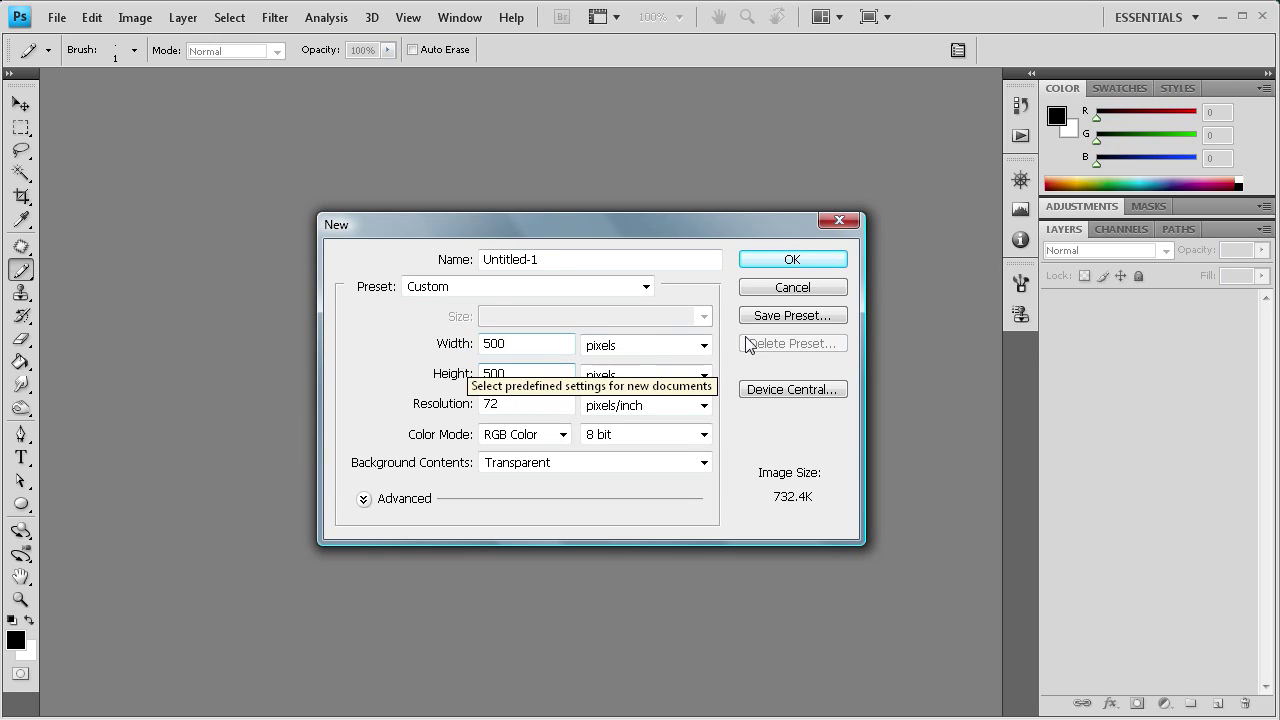
left_click(786, 262)
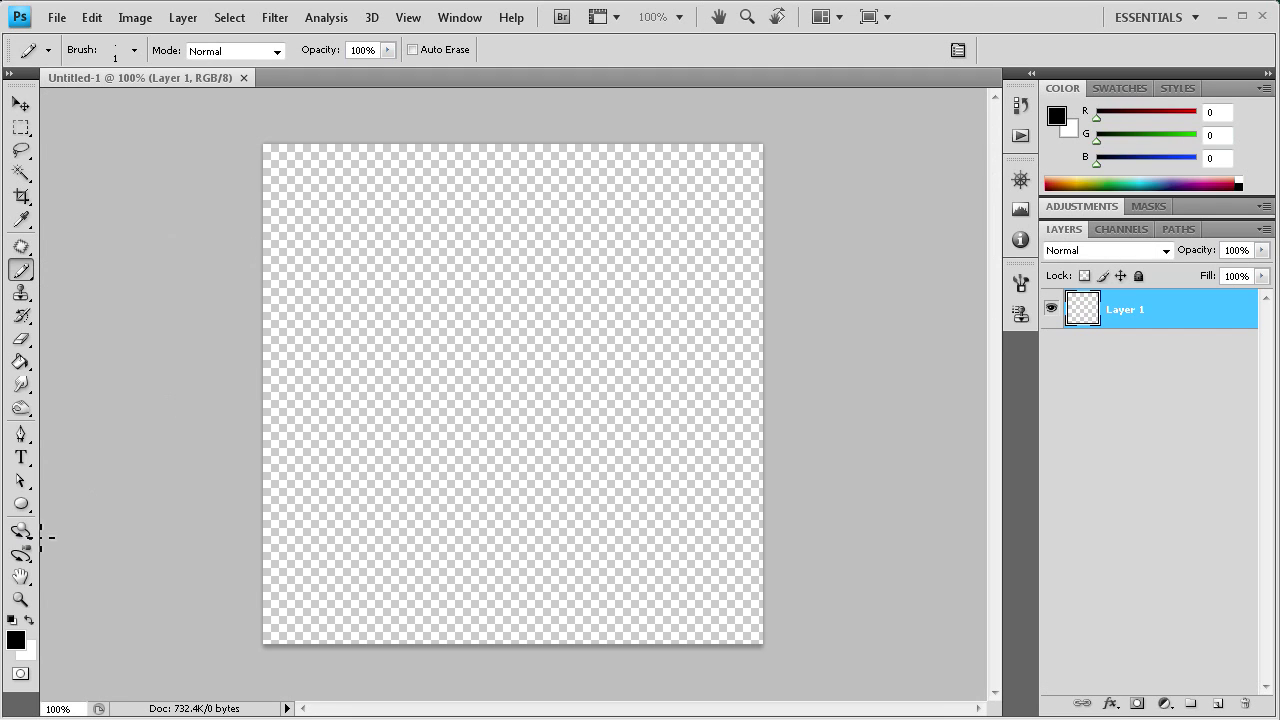
Select the Rectangle Tool and set the foreground colour to light grey bbbaba
left_click(27, 509)
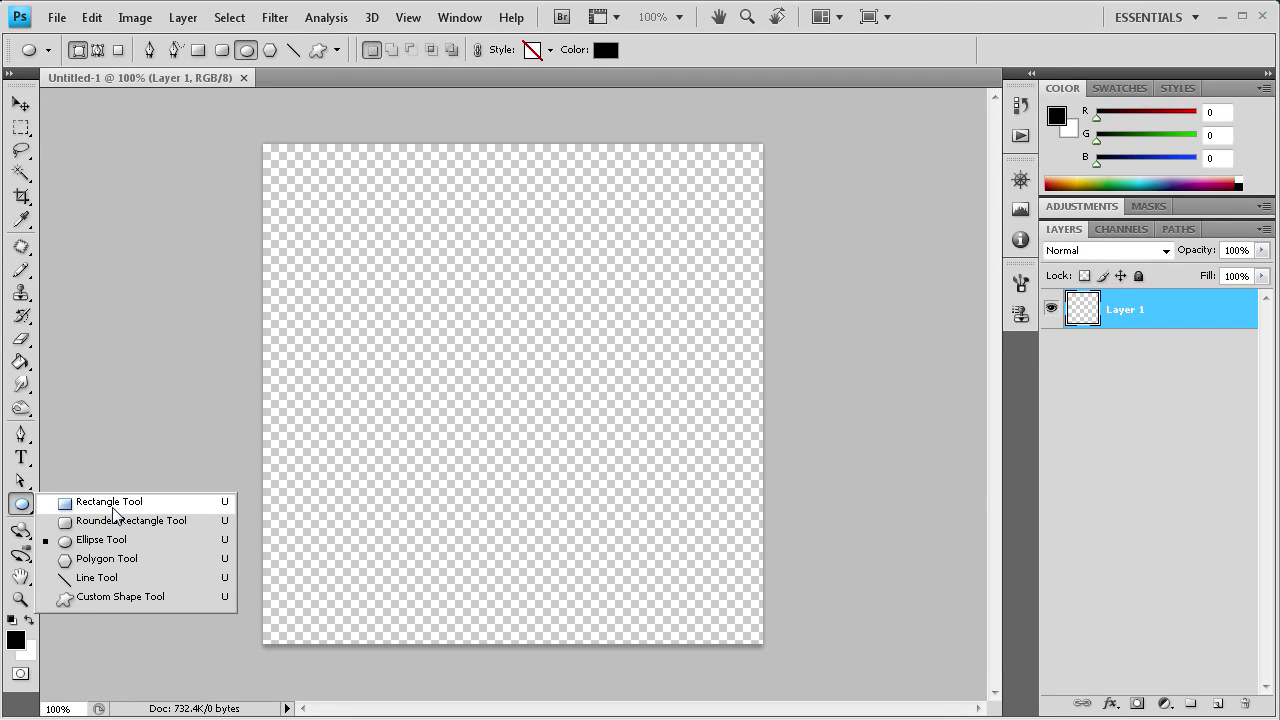
left_click(110, 503)
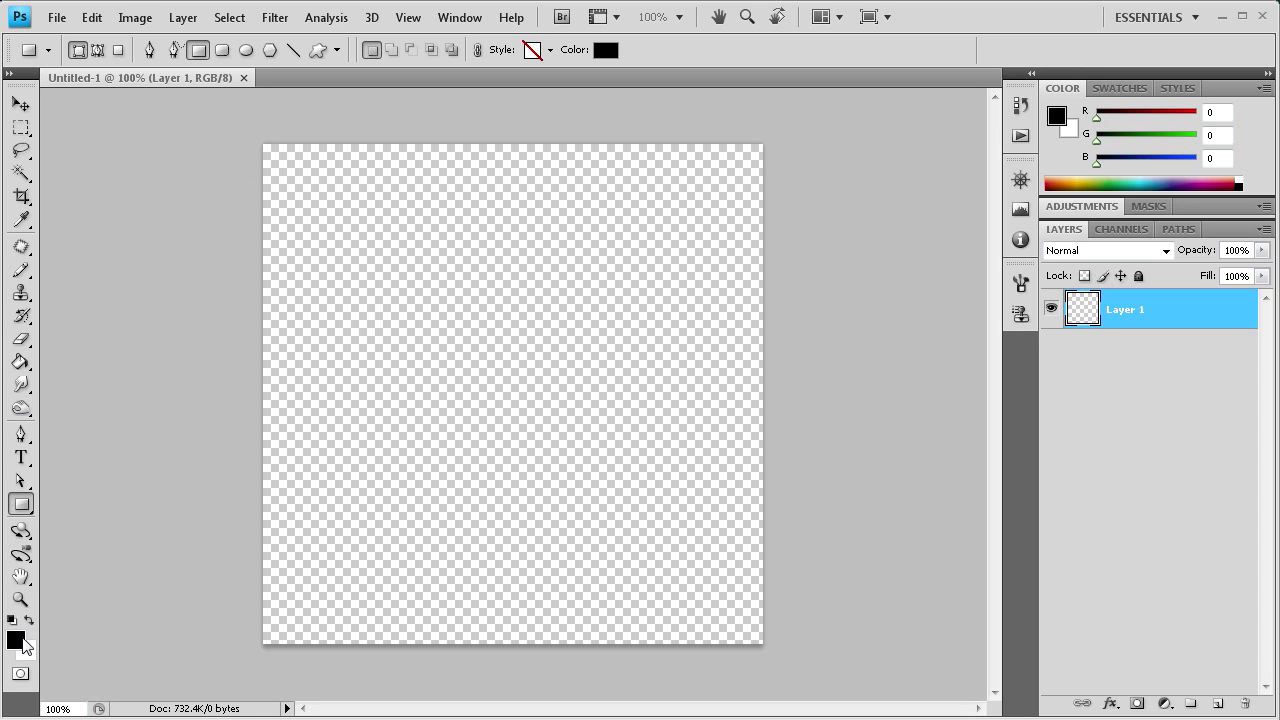
left_click(20, 641)
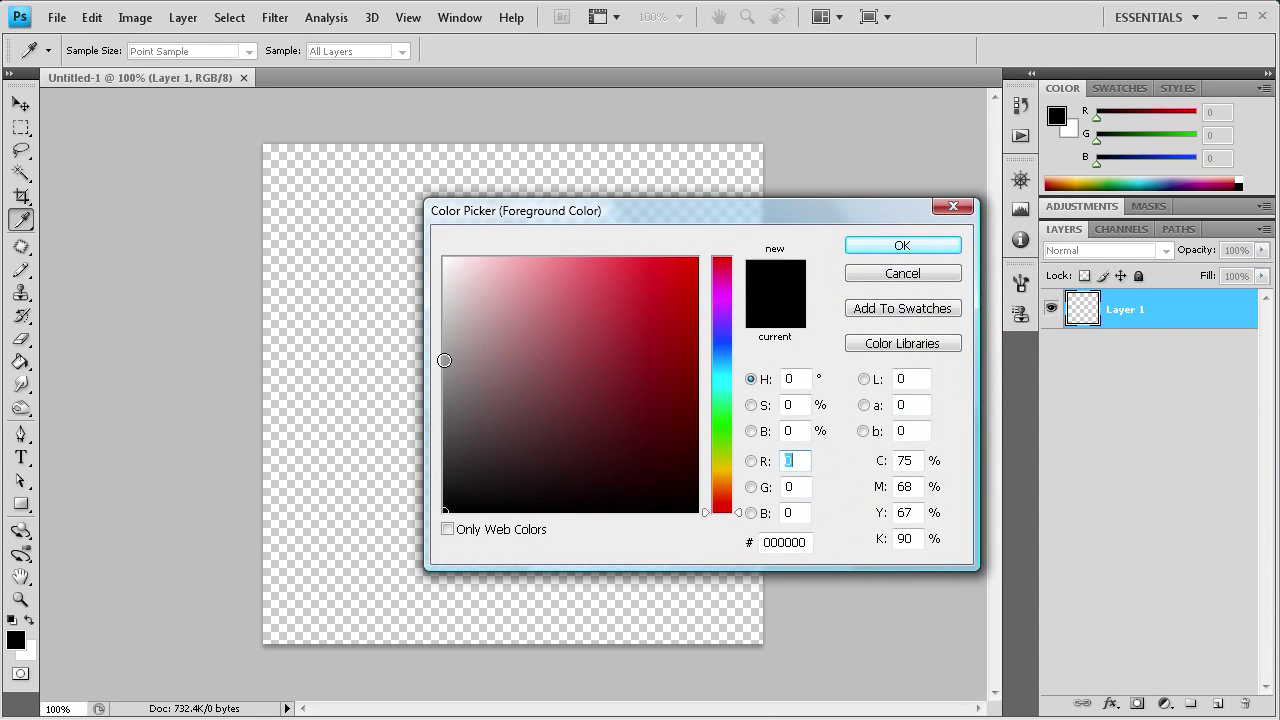
left_click(444, 360)
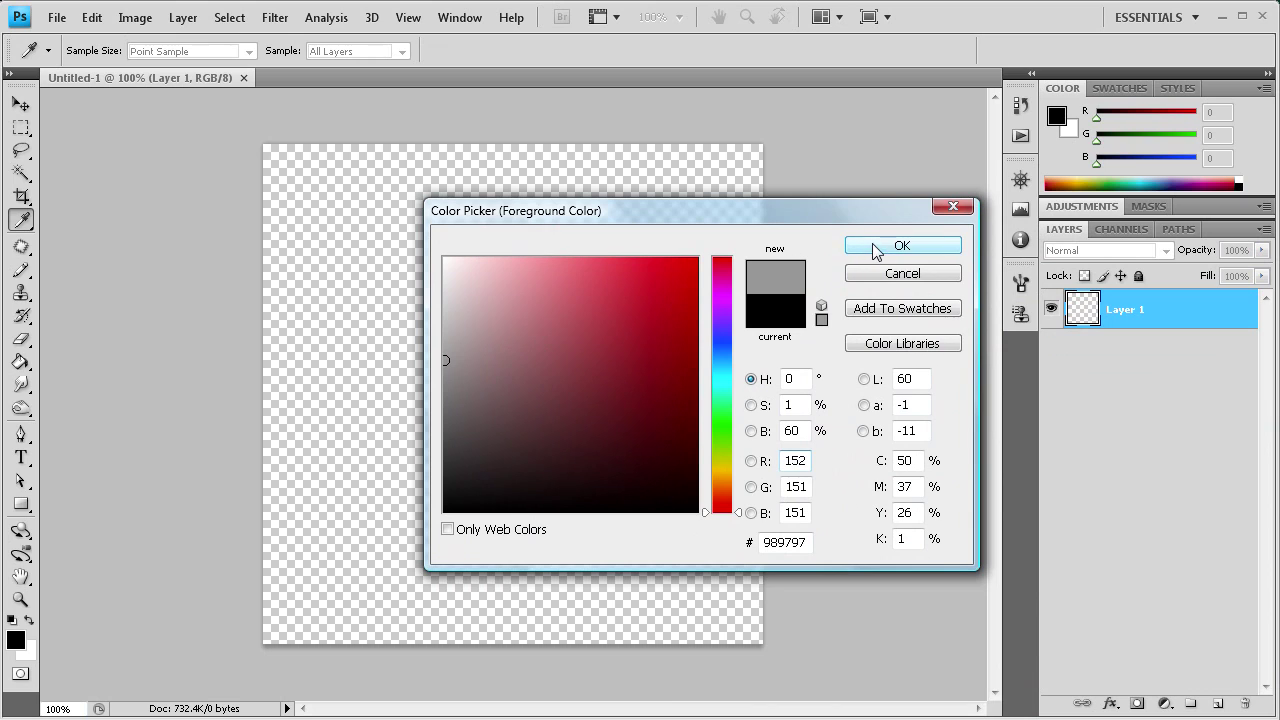
left_click(445, 325)
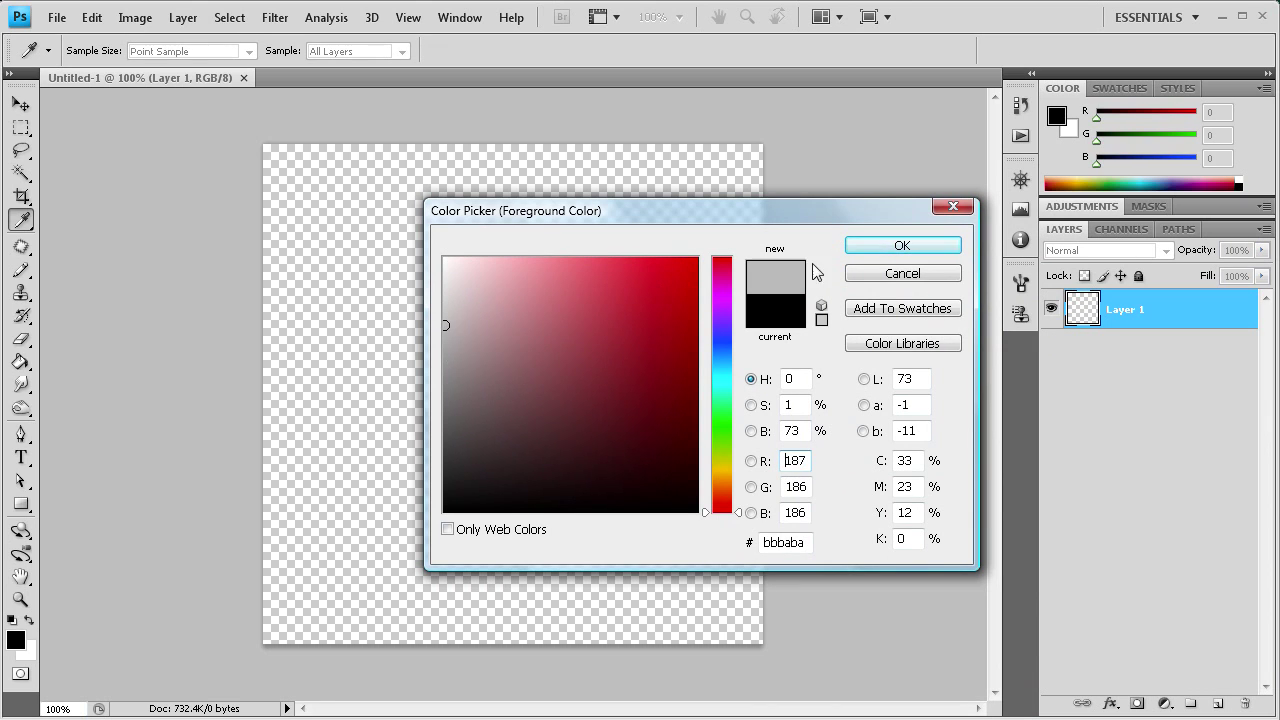
left_click(900, 246)
Draw a grey square on the canvas and nudge it into the centre
left_click_drag(364, 269, 627, 531)
left_click(20, 104)
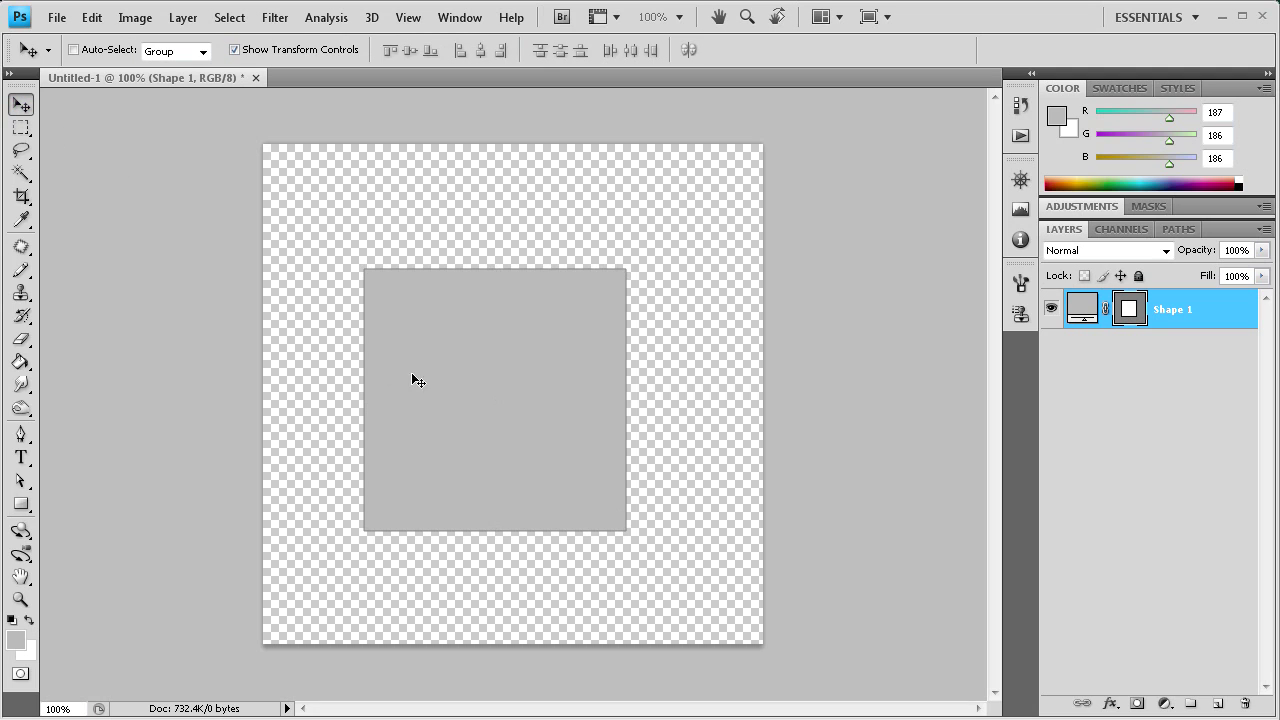
left_click_drag(411, 374, 433, 377)
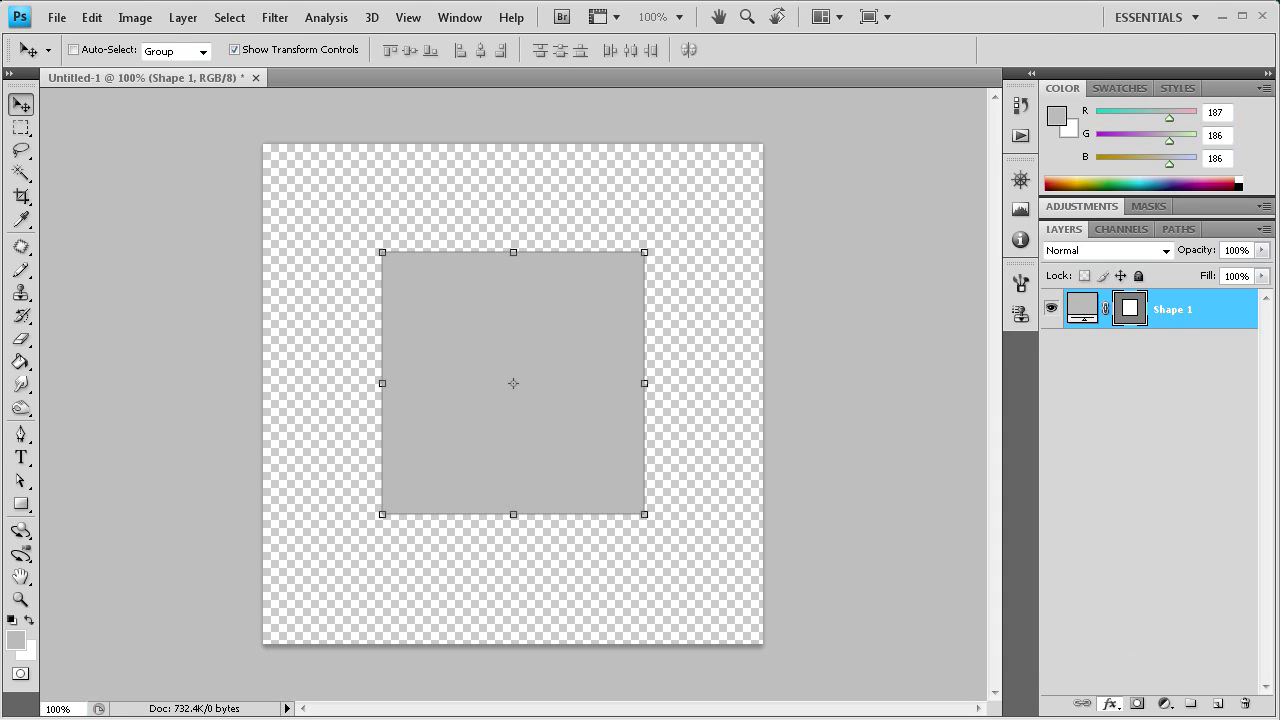
Swap the square's bubble overlay for the diagonal Stripe pattern and apply it, with layer opacity at 100%
left_click_drag(1202, 402, 811, 225)
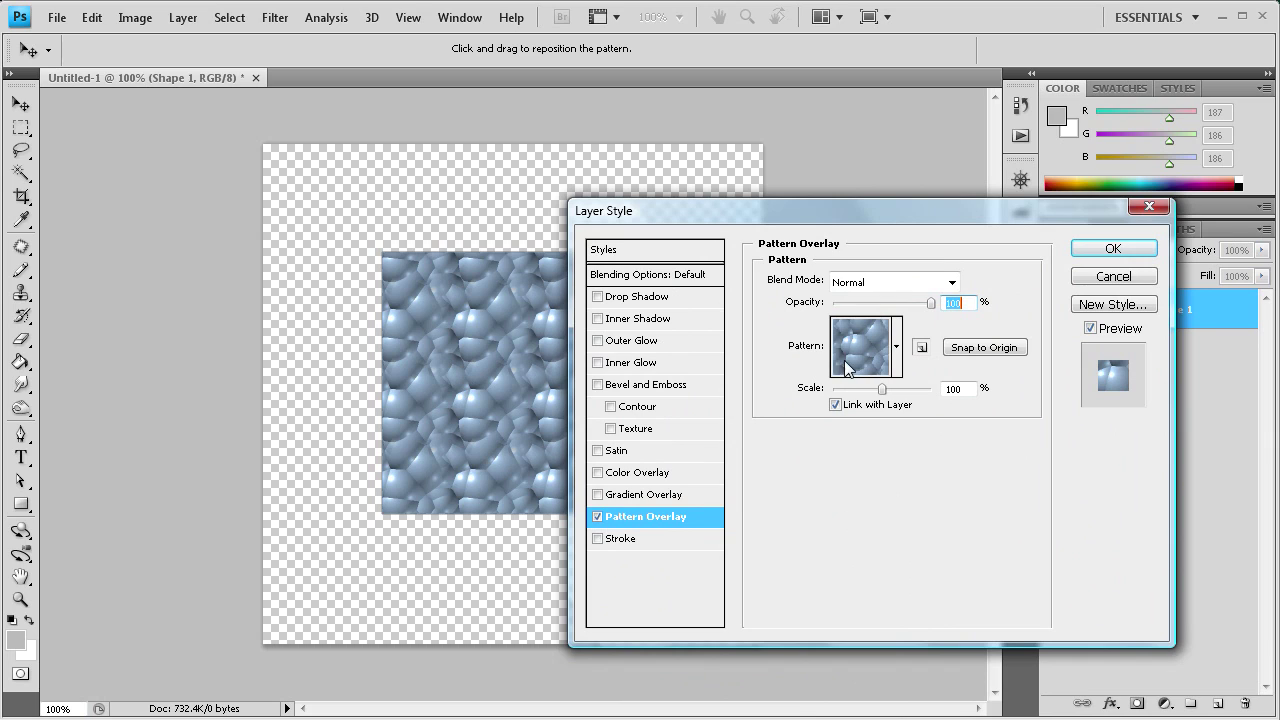
left_click(896, 347)
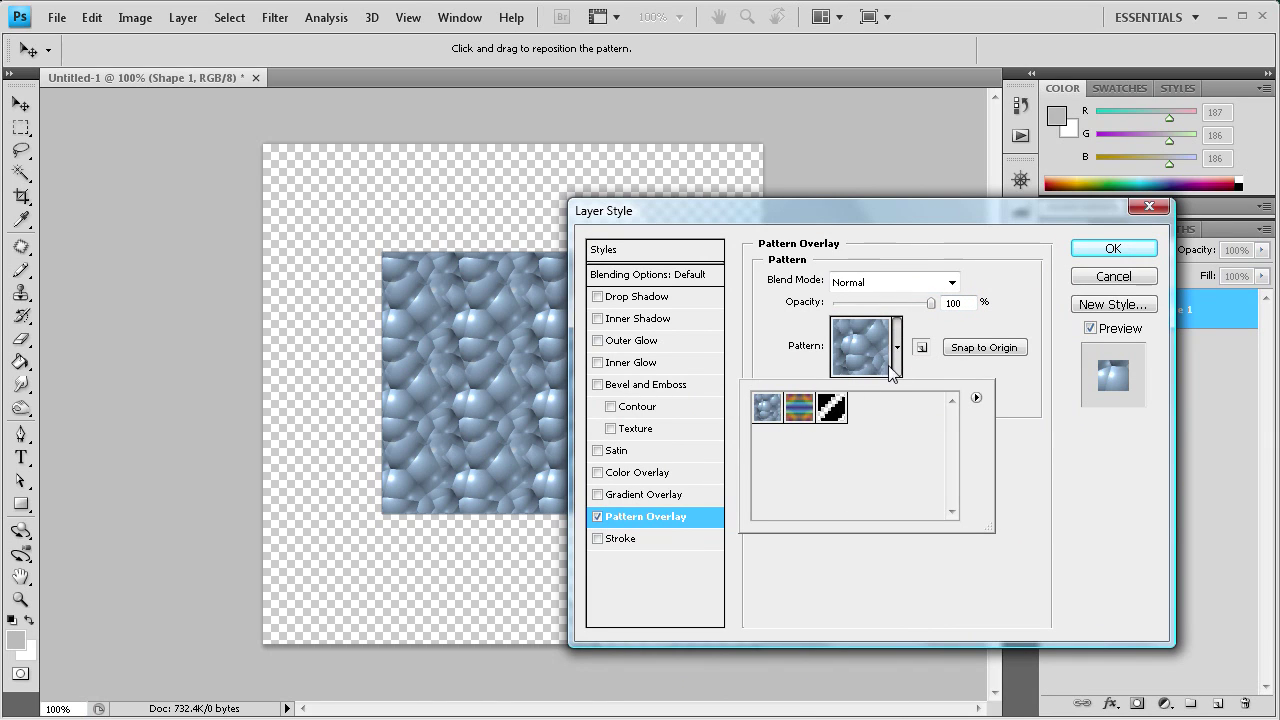
left_click(830, 410)
left_click(1087, 258)
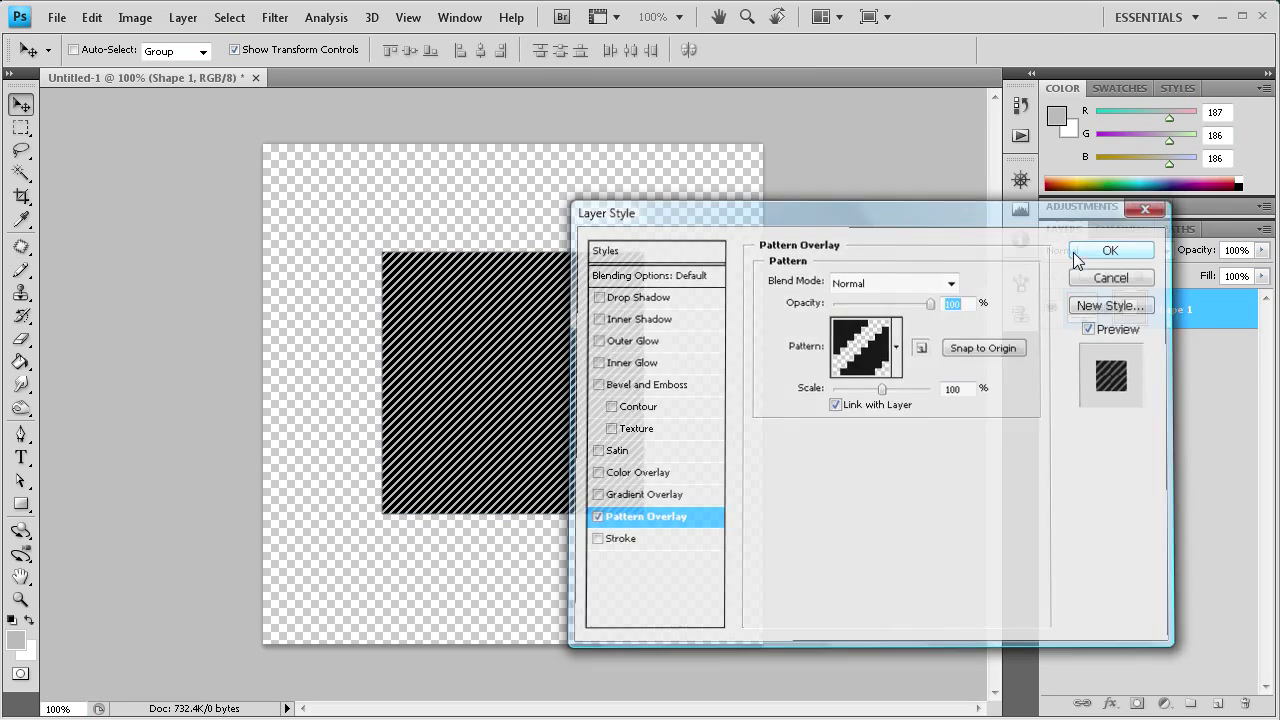
left_click(1087, 258)
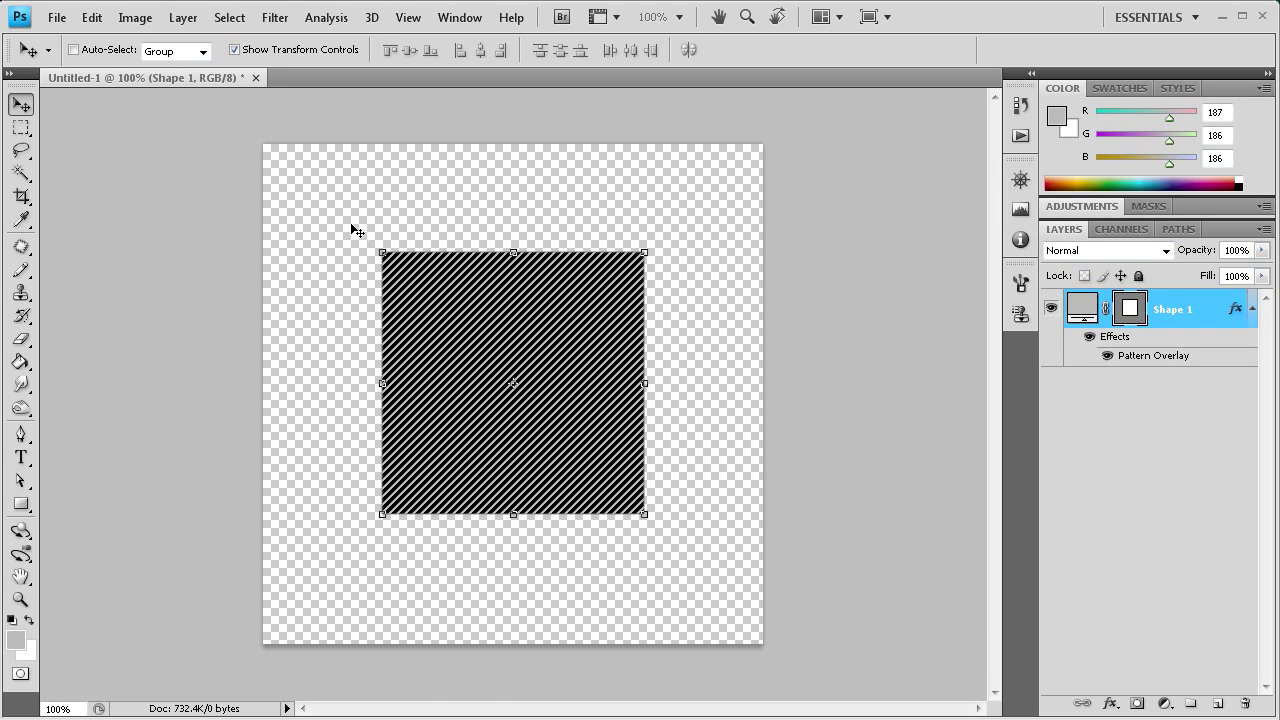
left_click(1262, 250)
mouse_move(1260, 272)
left_mouse_down()
mouse_move(1210, 275)
mouse_move(1268, 276)
left_mouse_up()
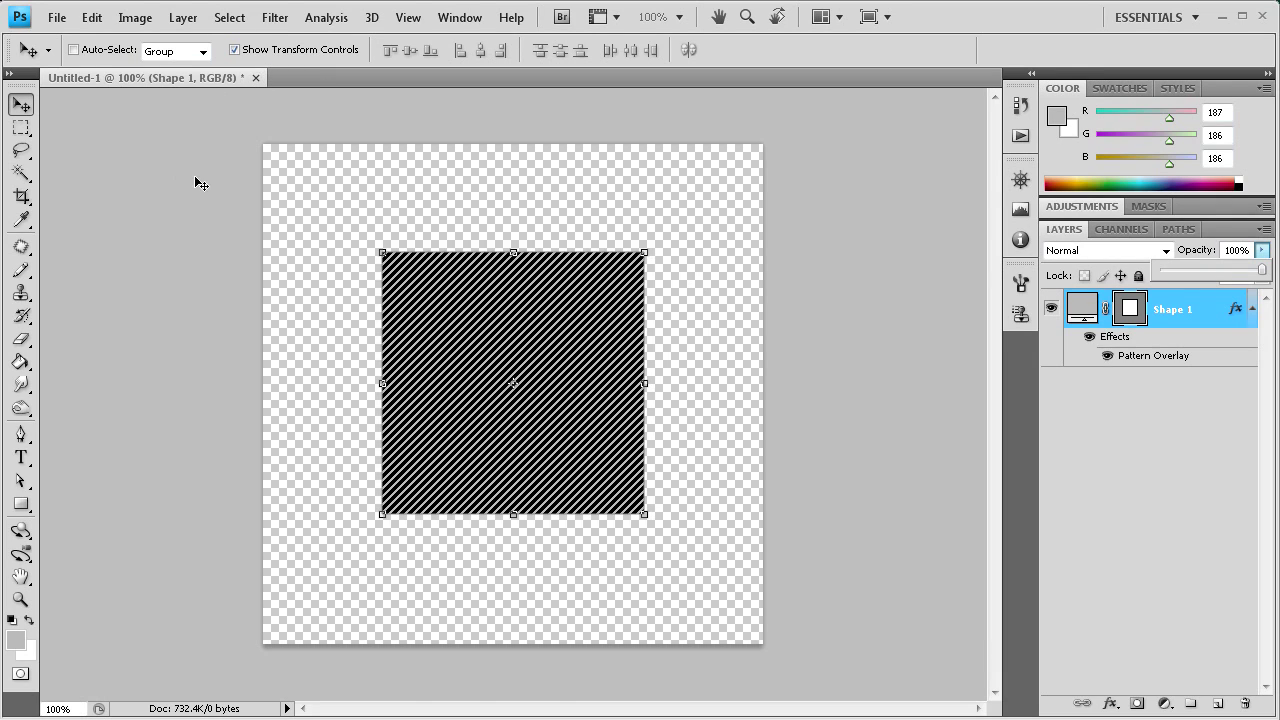
left_click(110, 19)
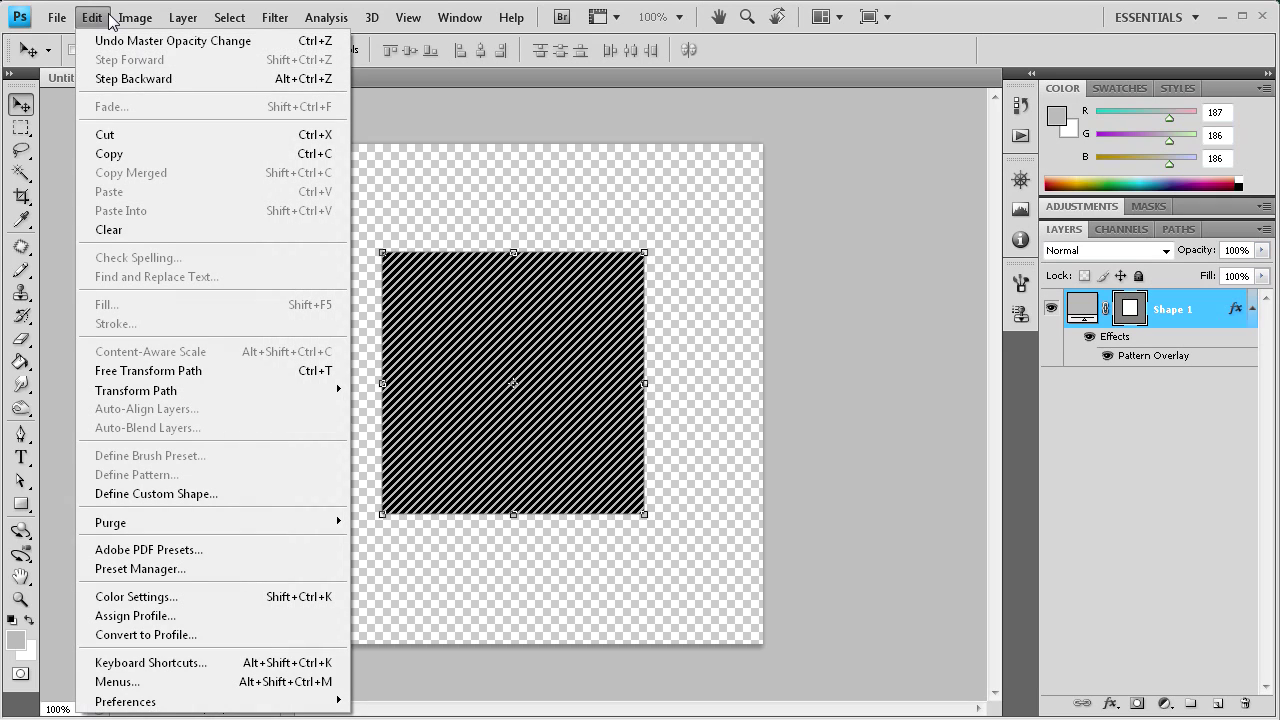
Open the Preset Manager on Brushes from the Brush tool's preset options
left_click(198, 10)
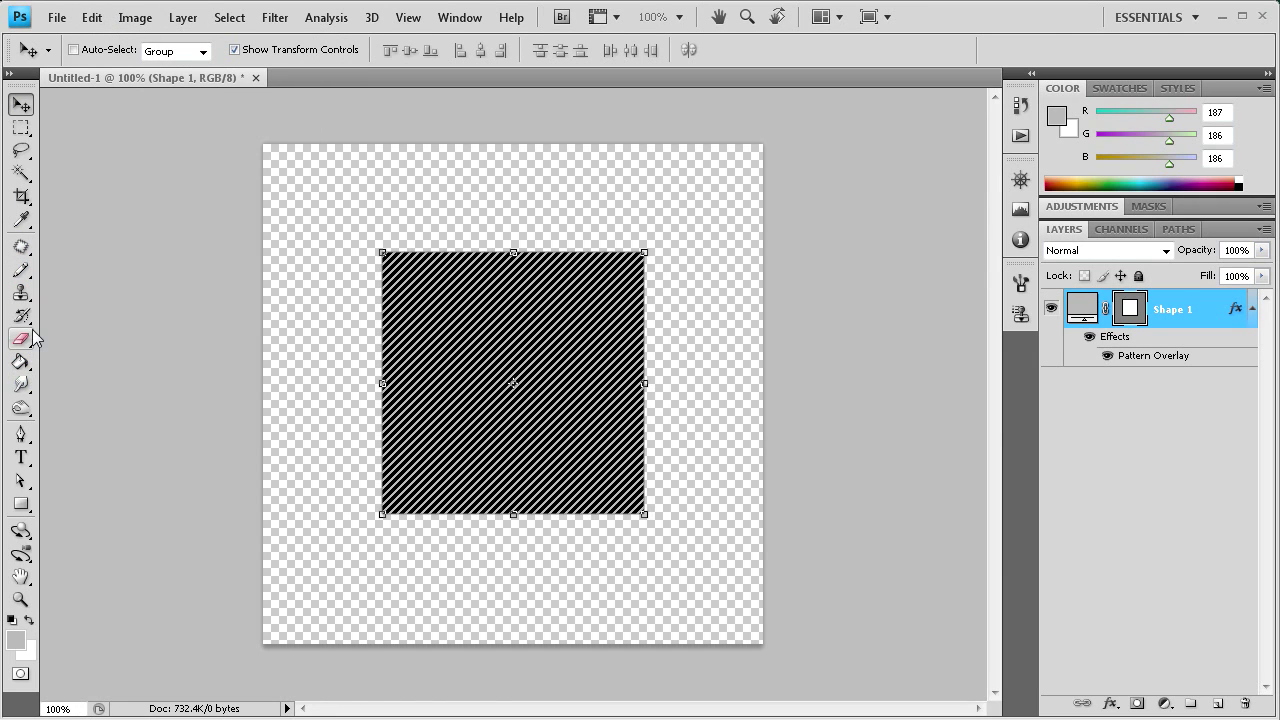
left_click_drag(21, 270, 57, 265)
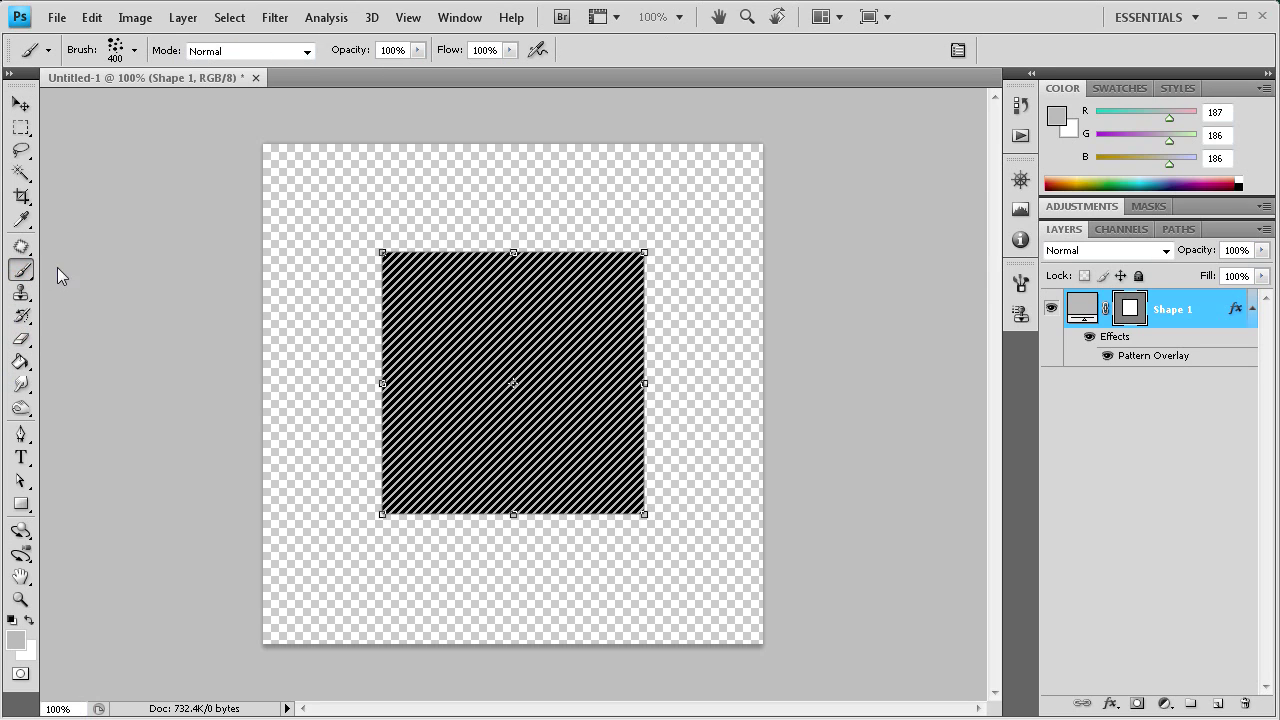
left_click(133, 50)
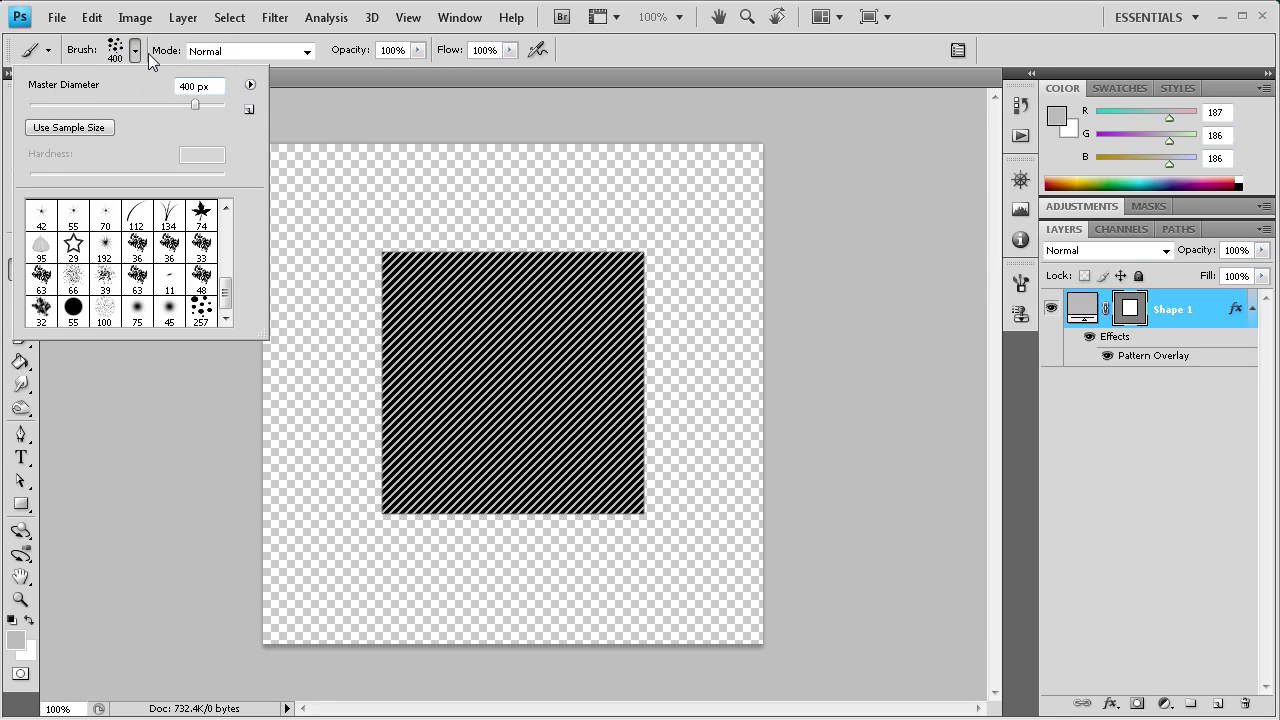
left_click(250, 84)
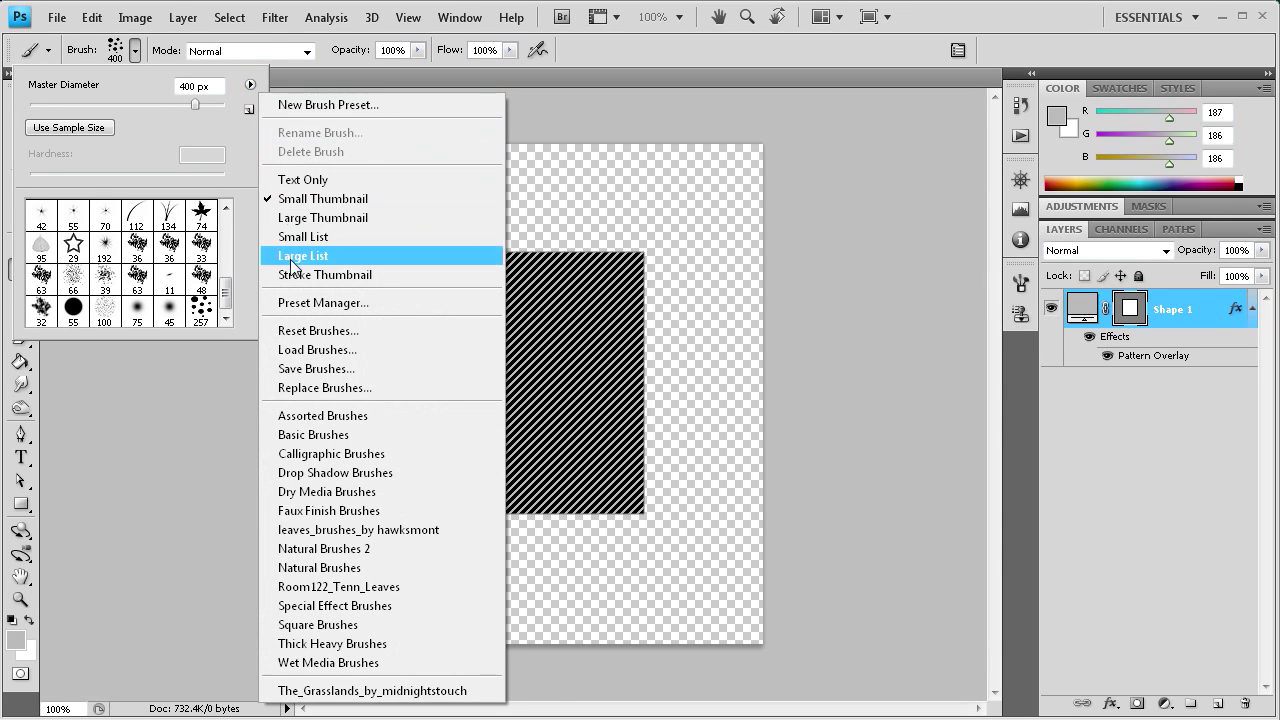
left_click(303, 304)
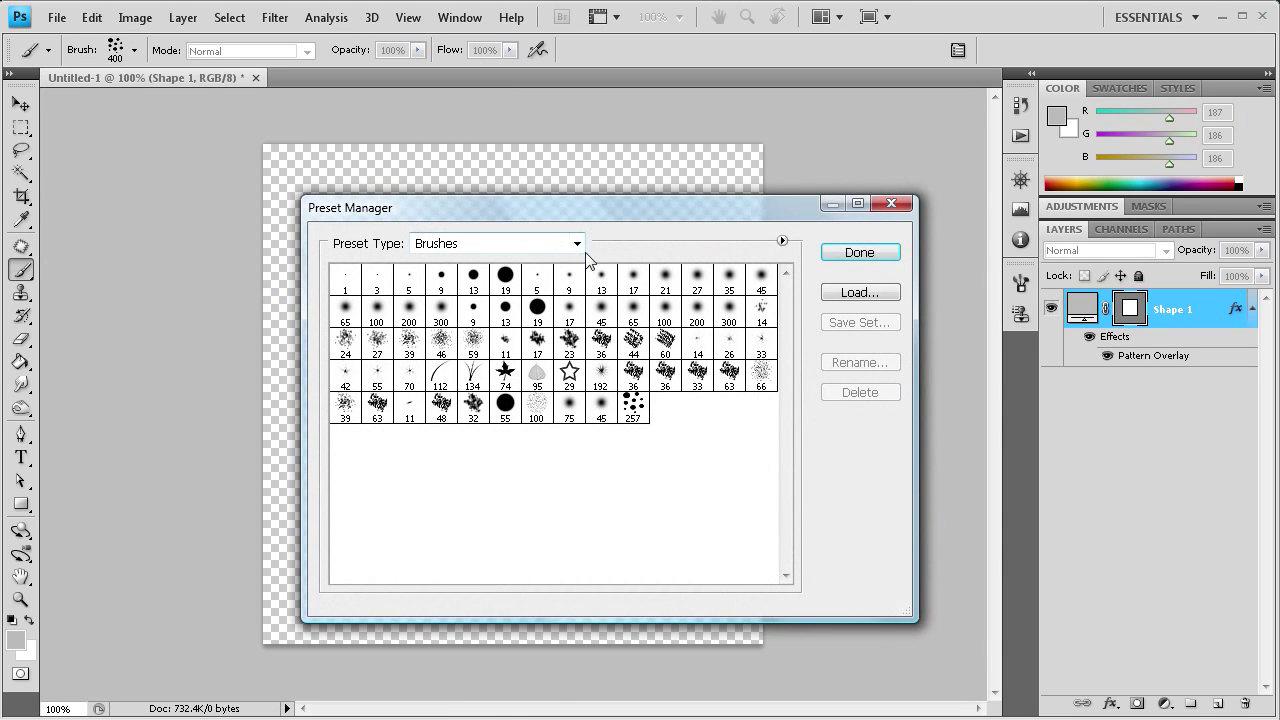
Select only the last brush, the 257 dot brush, in the preset list
left_click(632, 414)
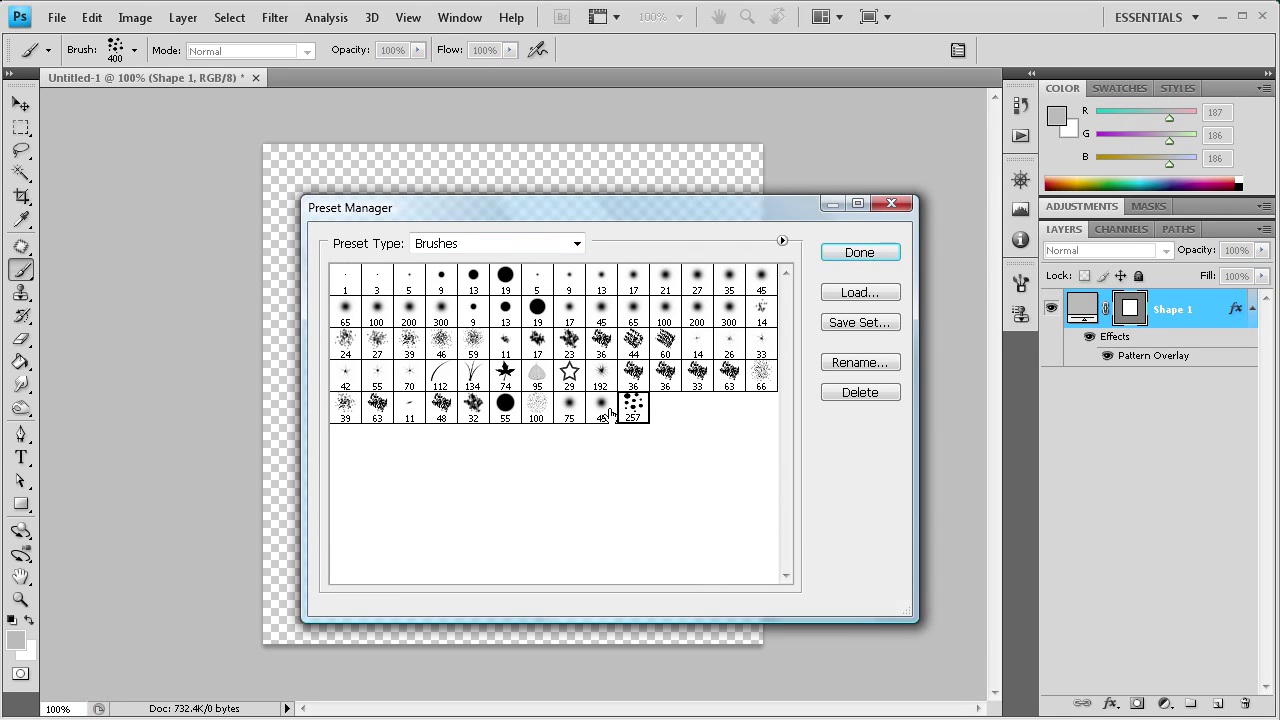
left_click_drag(610, 414, 504, 418)
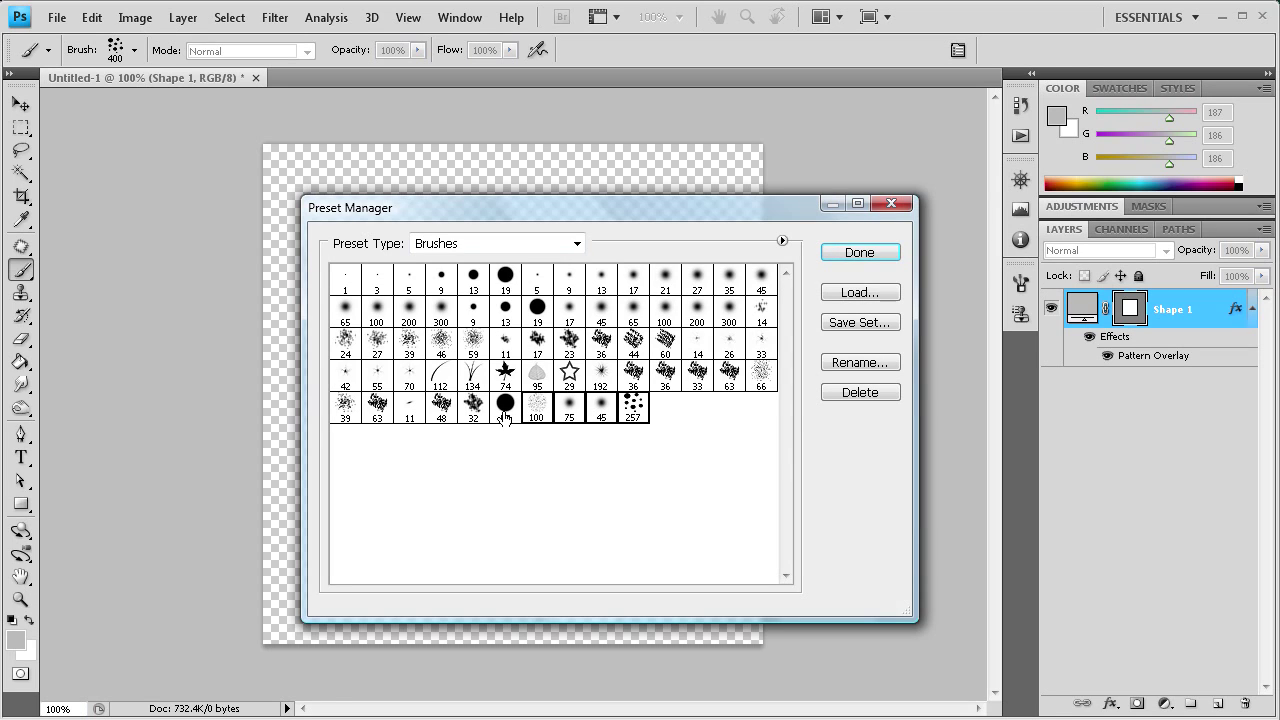
left_click_drag(648, 423, 670, 437)
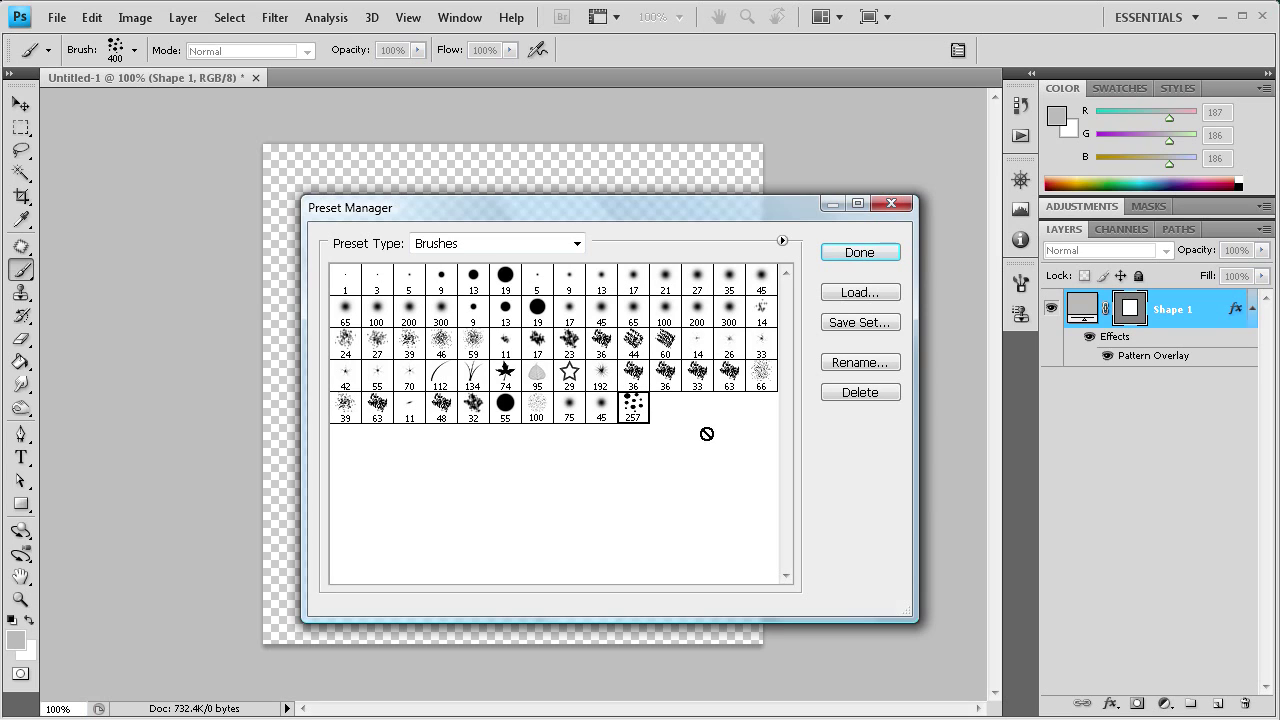
Save the 257 dot brush as the set Dot.abr in Desktop > Brushes and Patterns
left_click(845, 322)
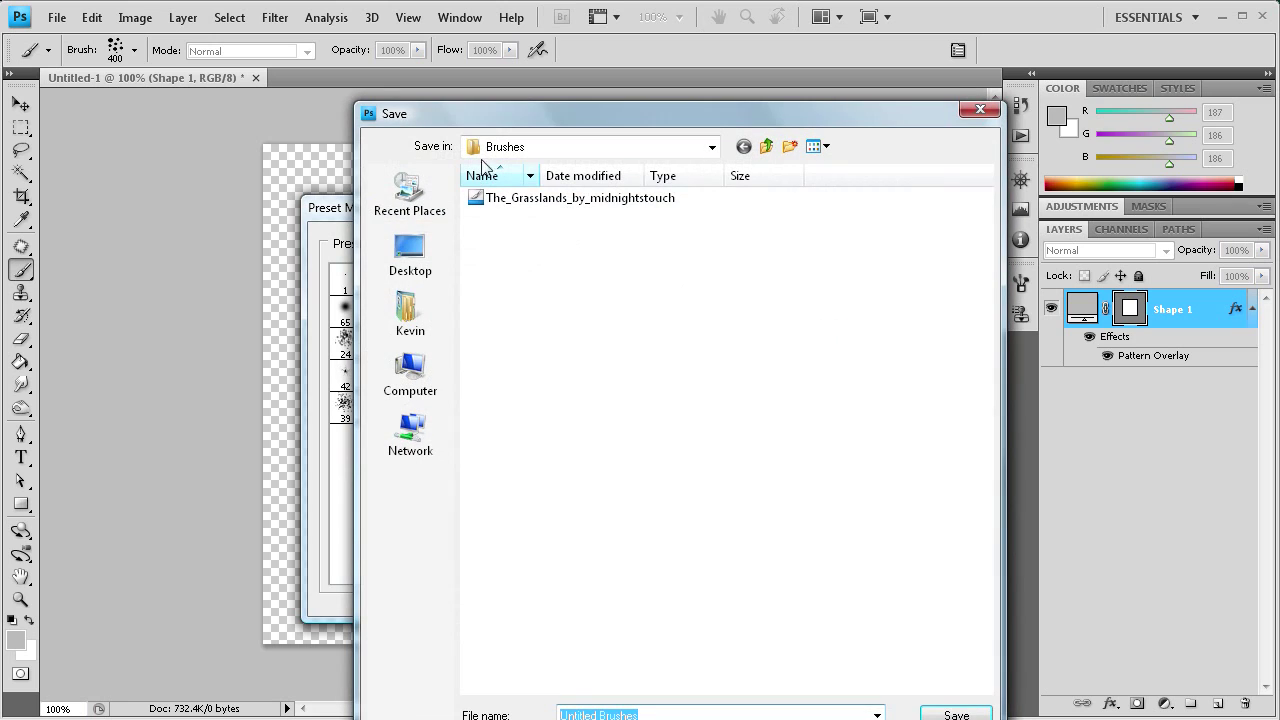
left_click(446, 263)
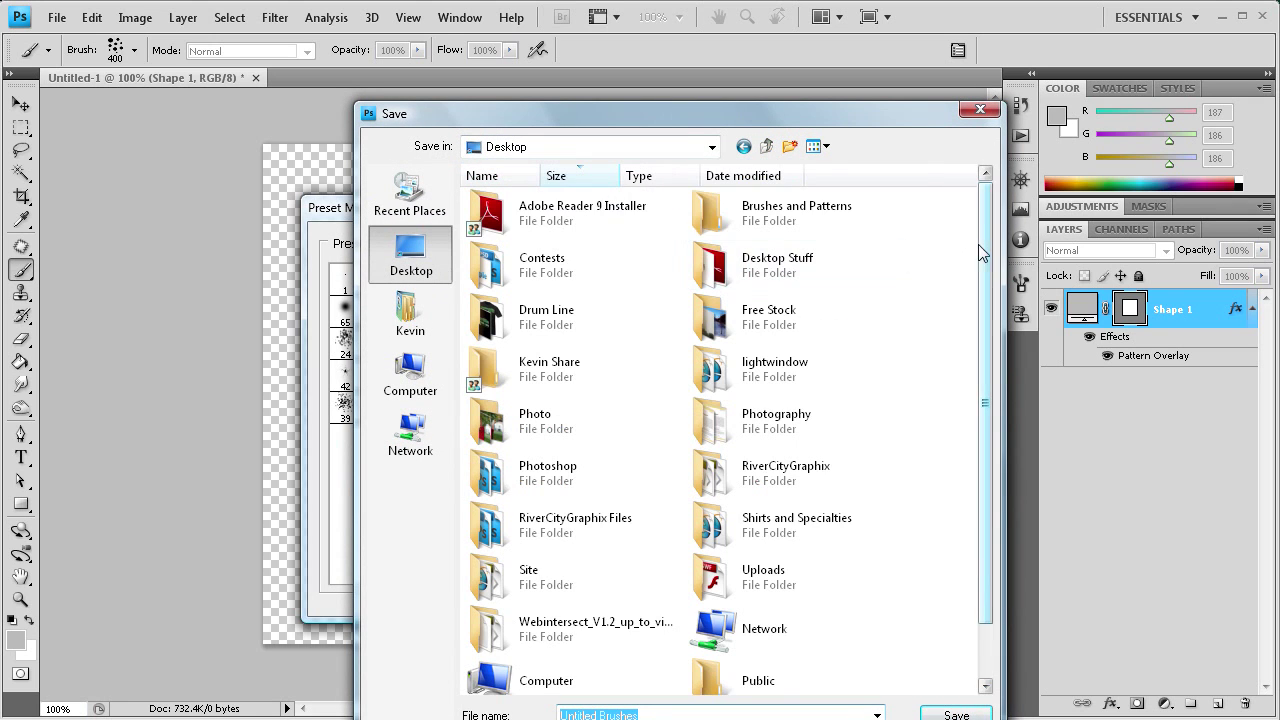
mouse_move(978, 244)
left_mouse_down()
mouse_move(983, 325)
mouse_move(984, 235)
left_mouse_up()
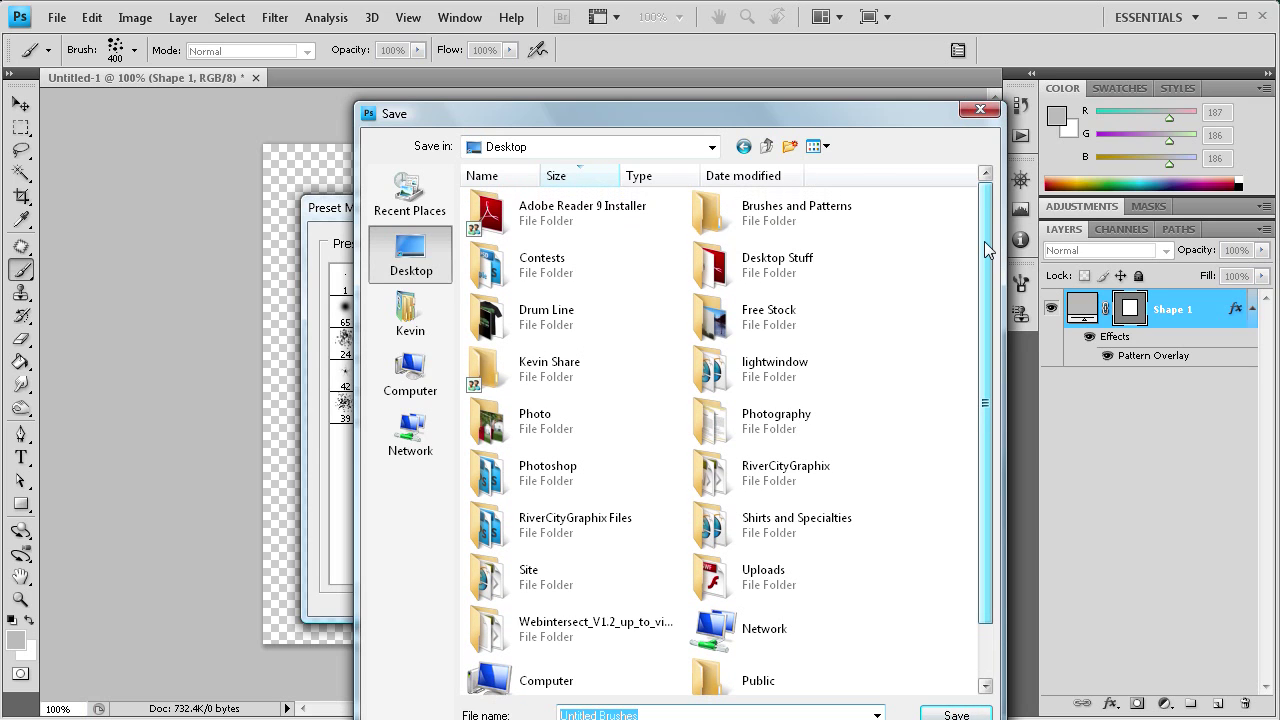
left_click(796, 210)
left_click(955, 714)
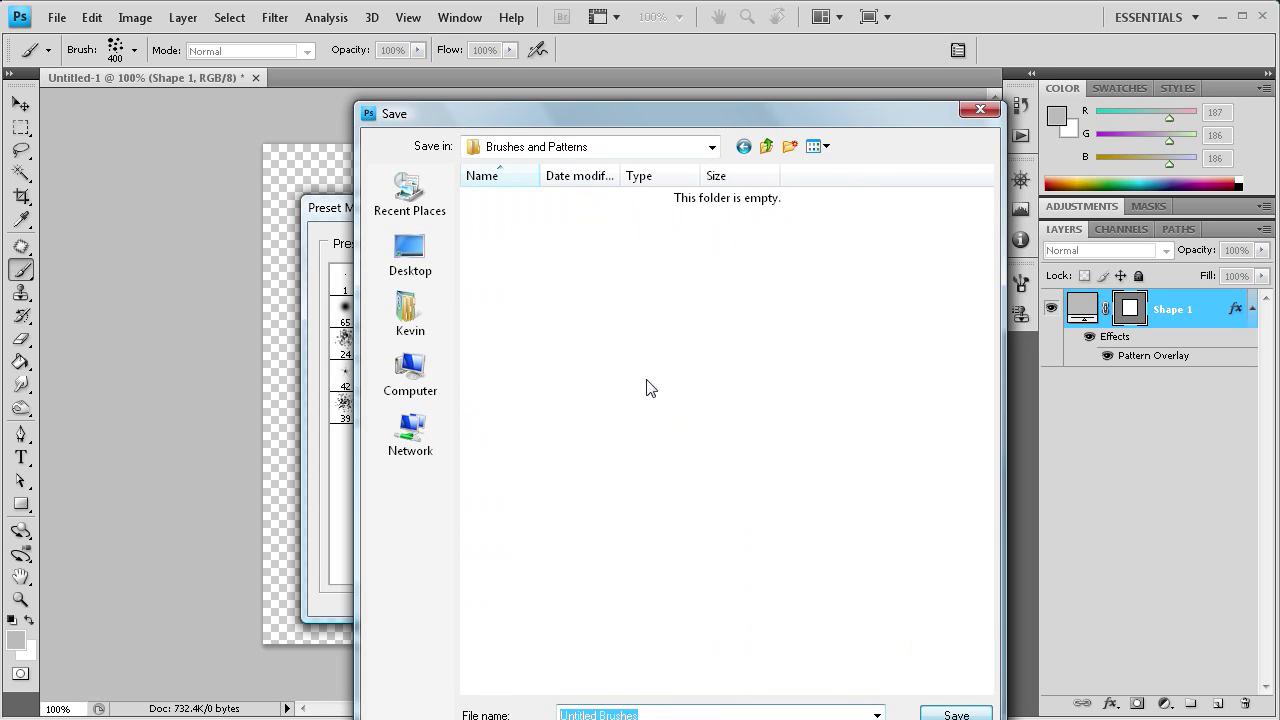
mouse_move(665, 112)
left_mouse_down()
mouse_move(605, 46)
mouse_move(33, 76)
mouse_move(502, 61)
left_mouse_up()
left_click_drag(497, 665, 388, 655)
type("Dot")
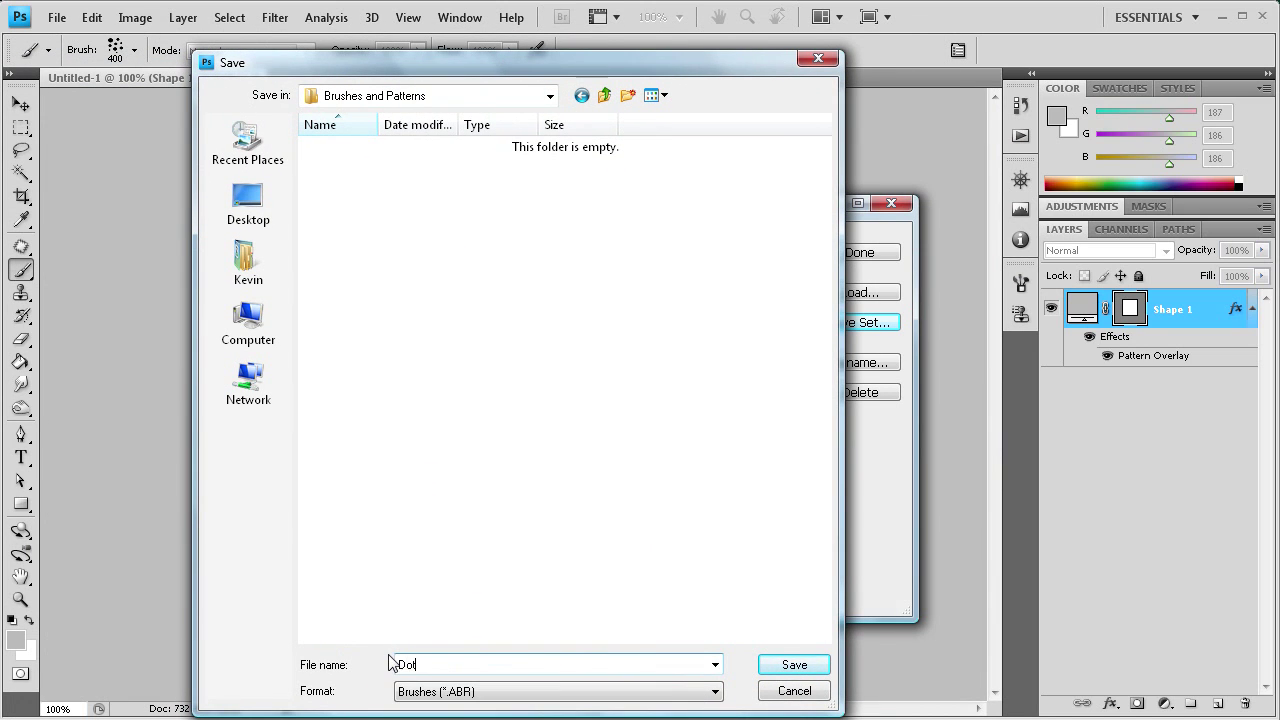
left_click(796, 665)
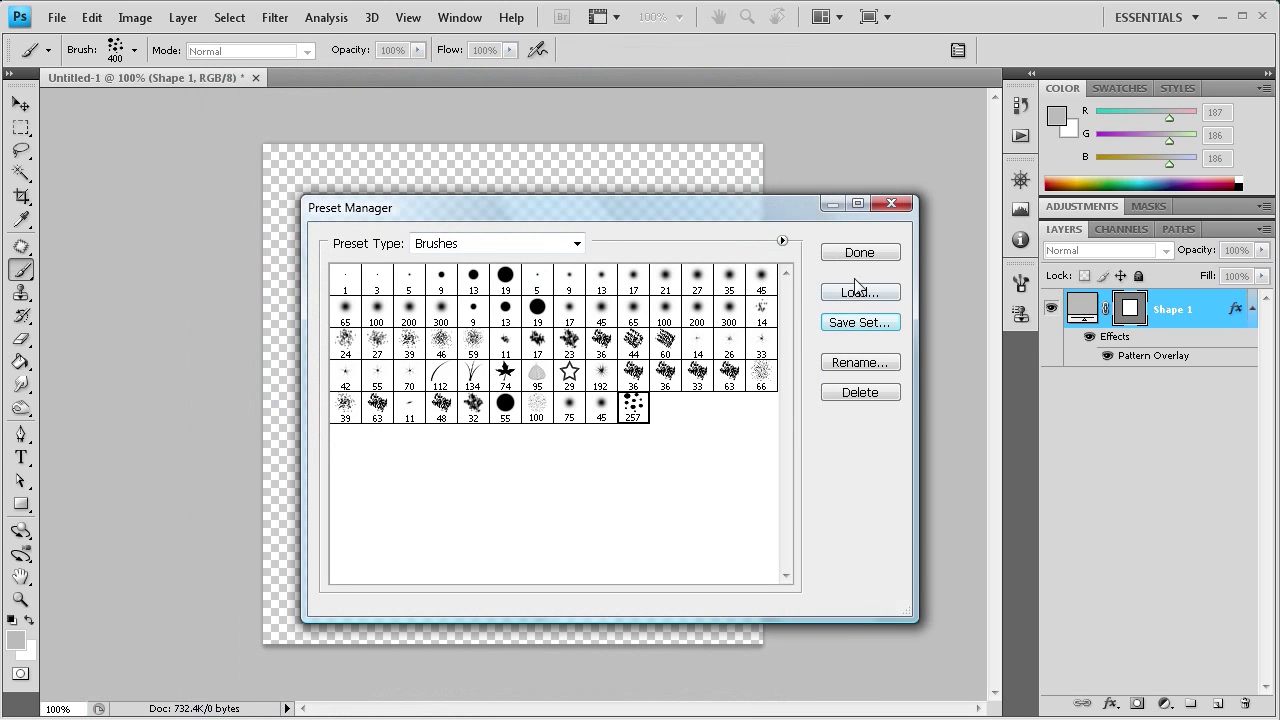
Switch the Preset Manager to Patterns and select the black-and-white stripe pattern
left_click(583, 245)
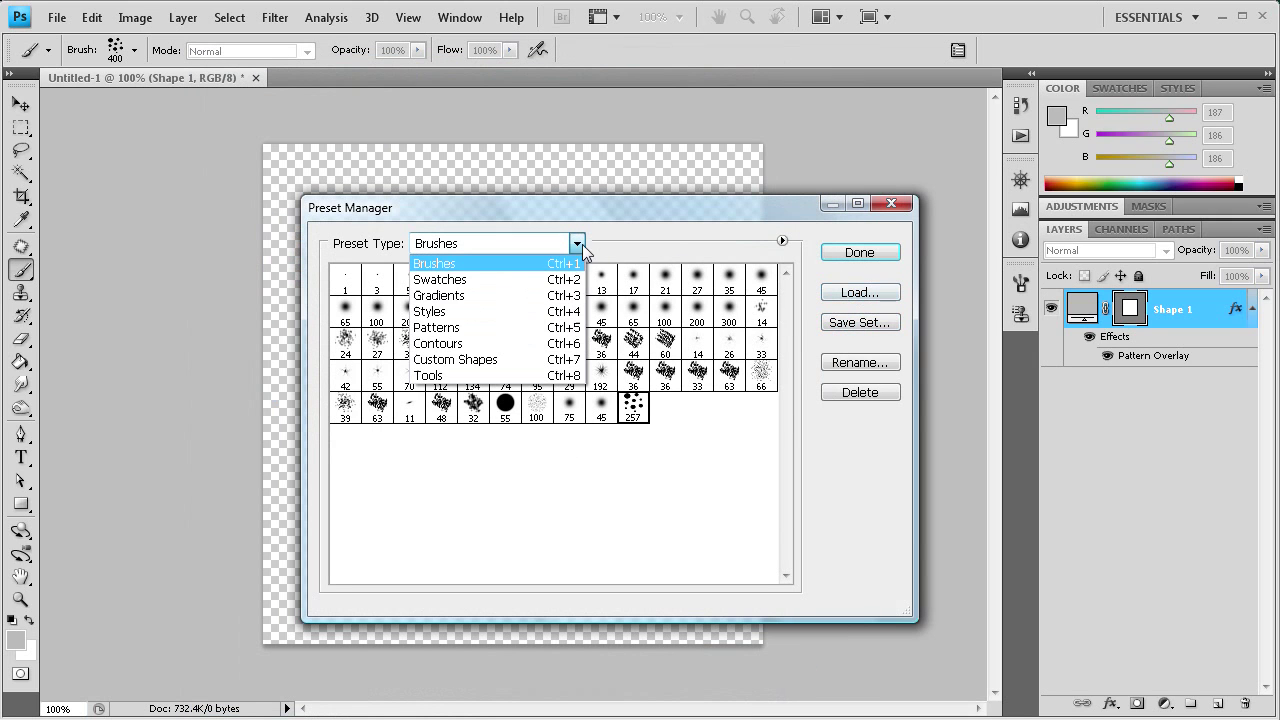
left_click(496, 327)
mouse_move(418, 285)
left_mouse_down()
mouse_move(760, 283)
mouse_move(868, 310)
left_mouse_up()
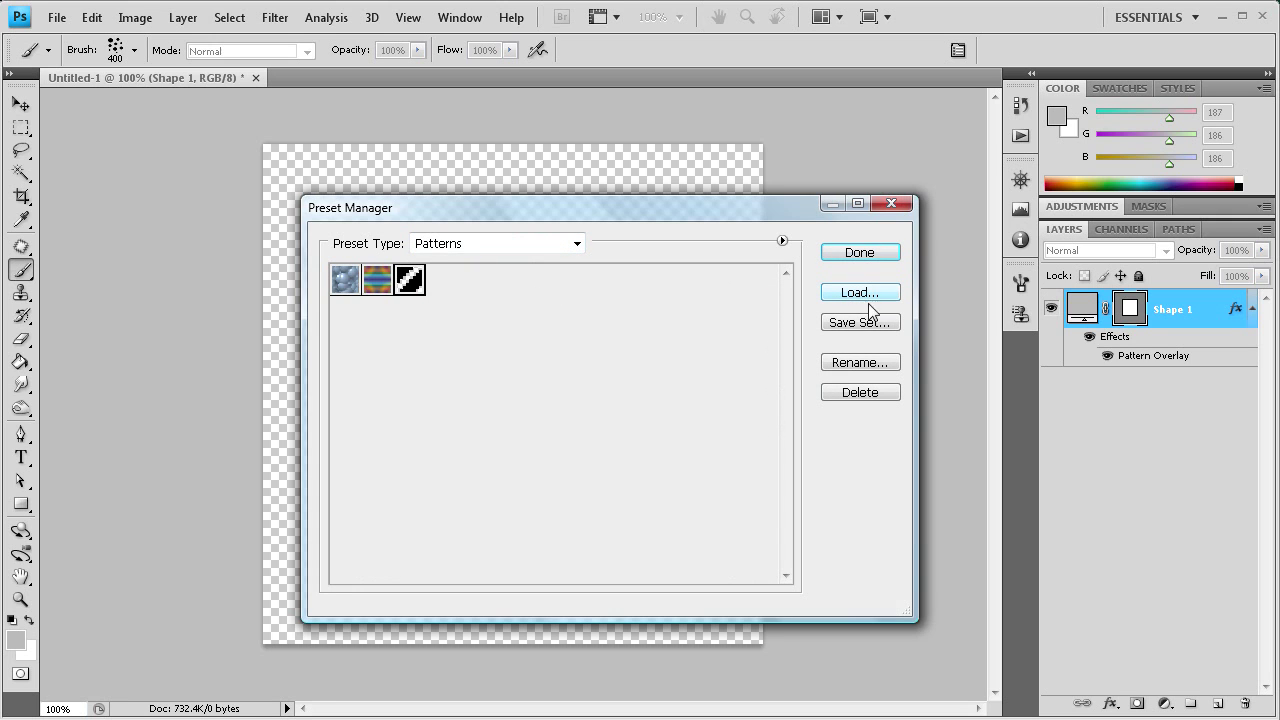
Save the stripe pattern as Stripe in Desktop > Brushes and Patterns, then close Preset Manager
left_click(857, 323)
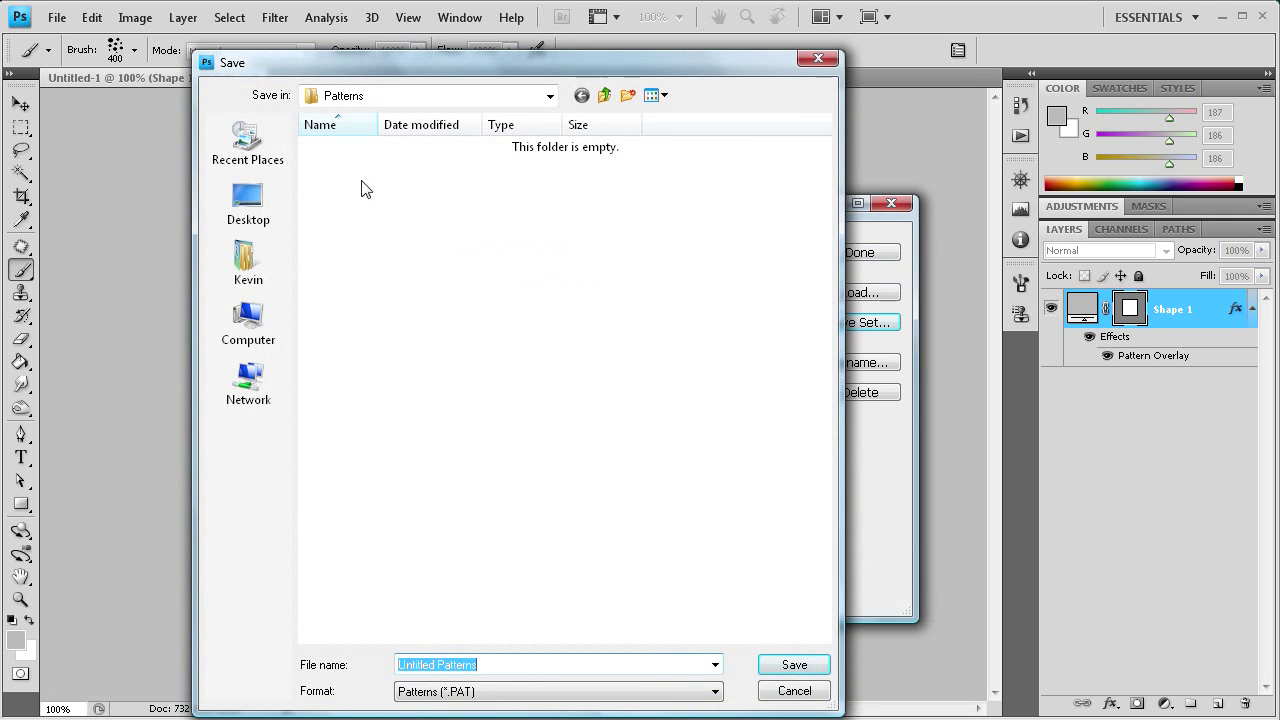
left_click(247, 198)
mouse_move(825, 194)
left_mouse_down()
mouse_move(818, 234)
mouse_move(677, 189)
left_mouse_up()
left_click(677, 189)
left_click(794, 664)
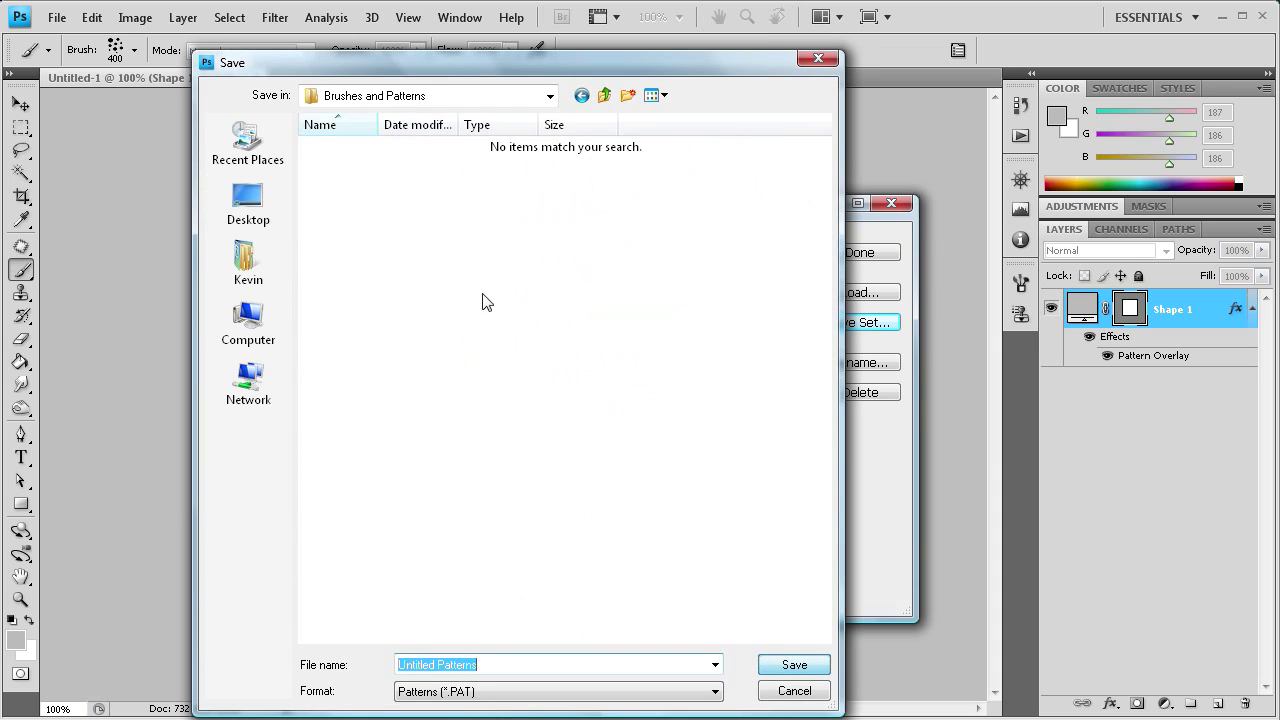
left_click_drag(397, 59, 397, 27)
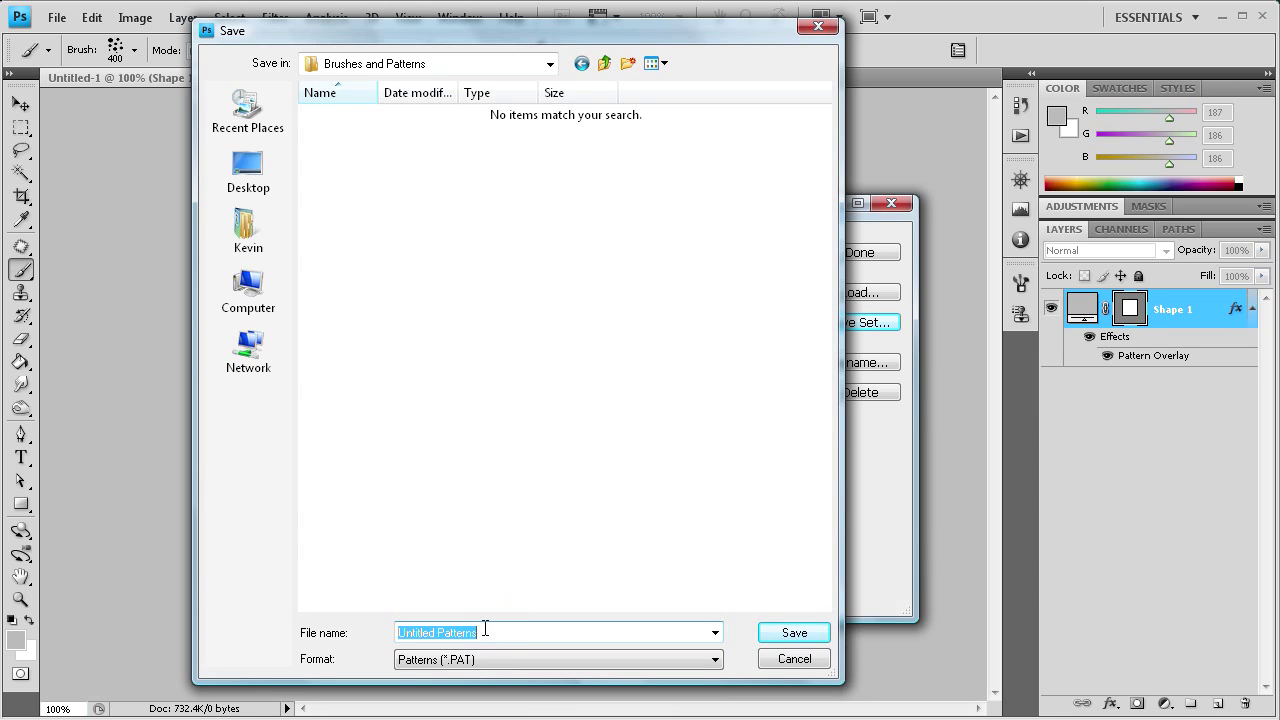
left_click_drag(485, 628, 397, 632)
type("Stripe")
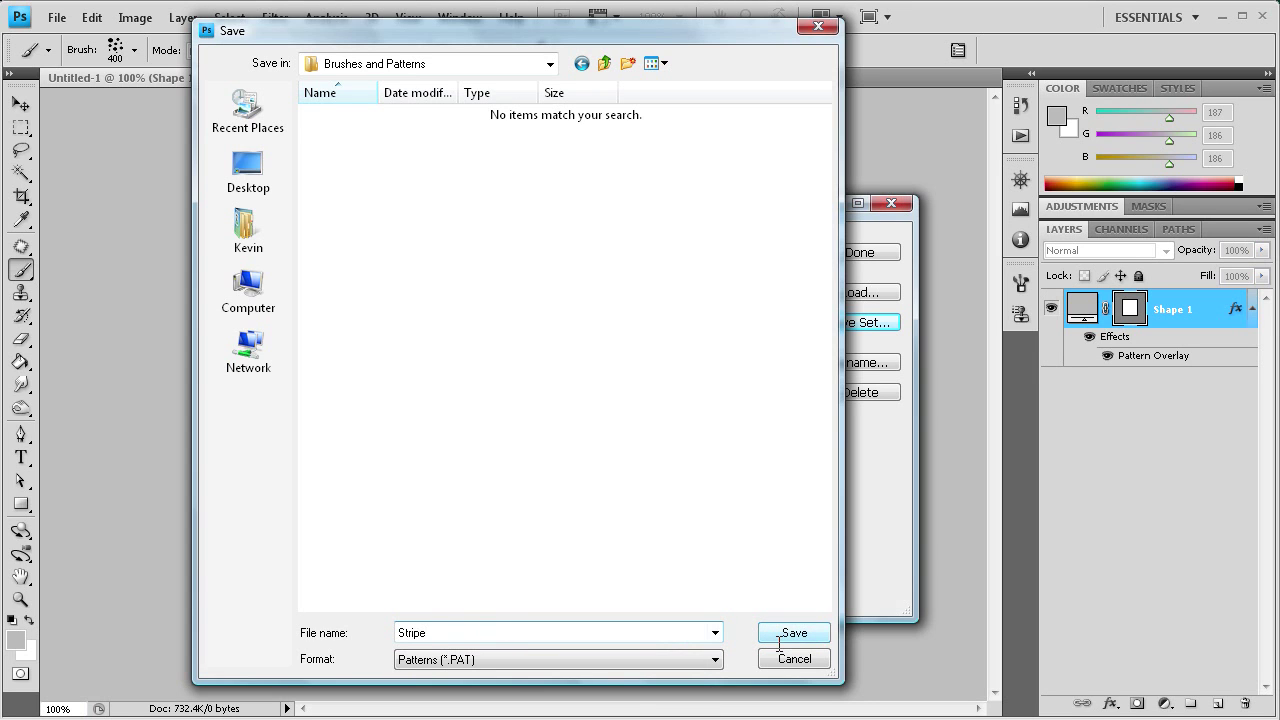
left_click(779, 632)
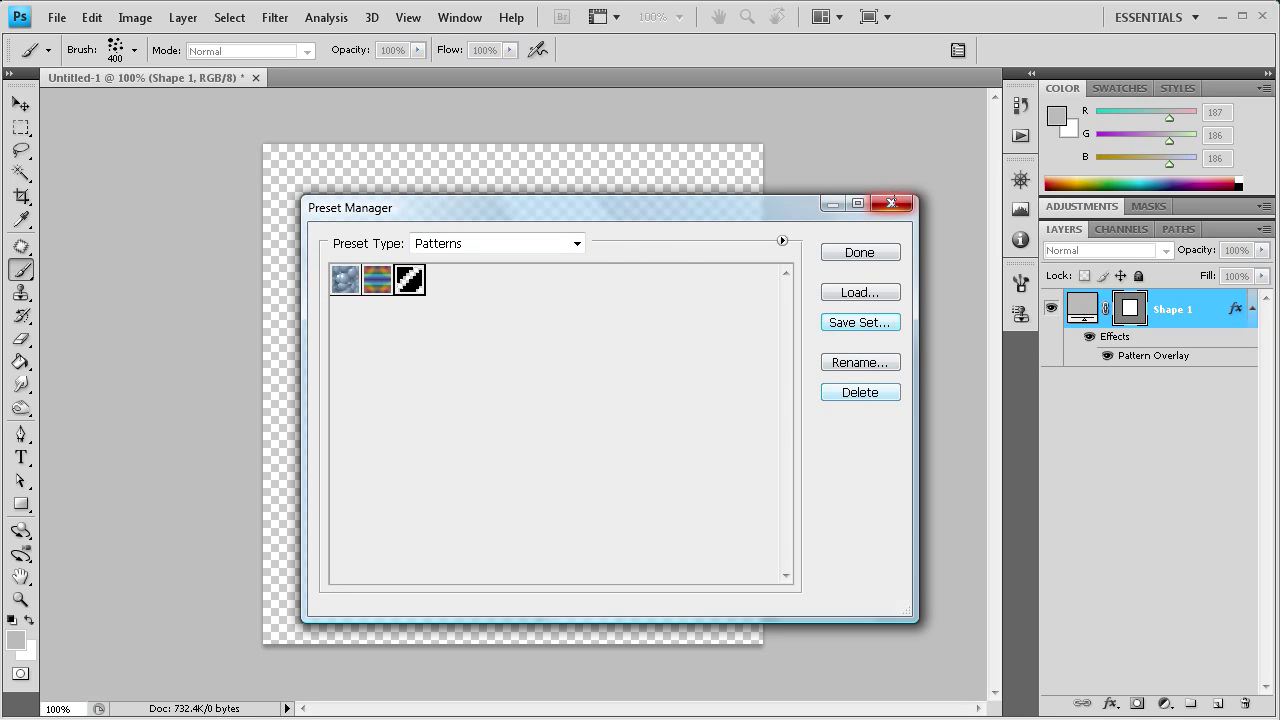
left_click(891, 203)
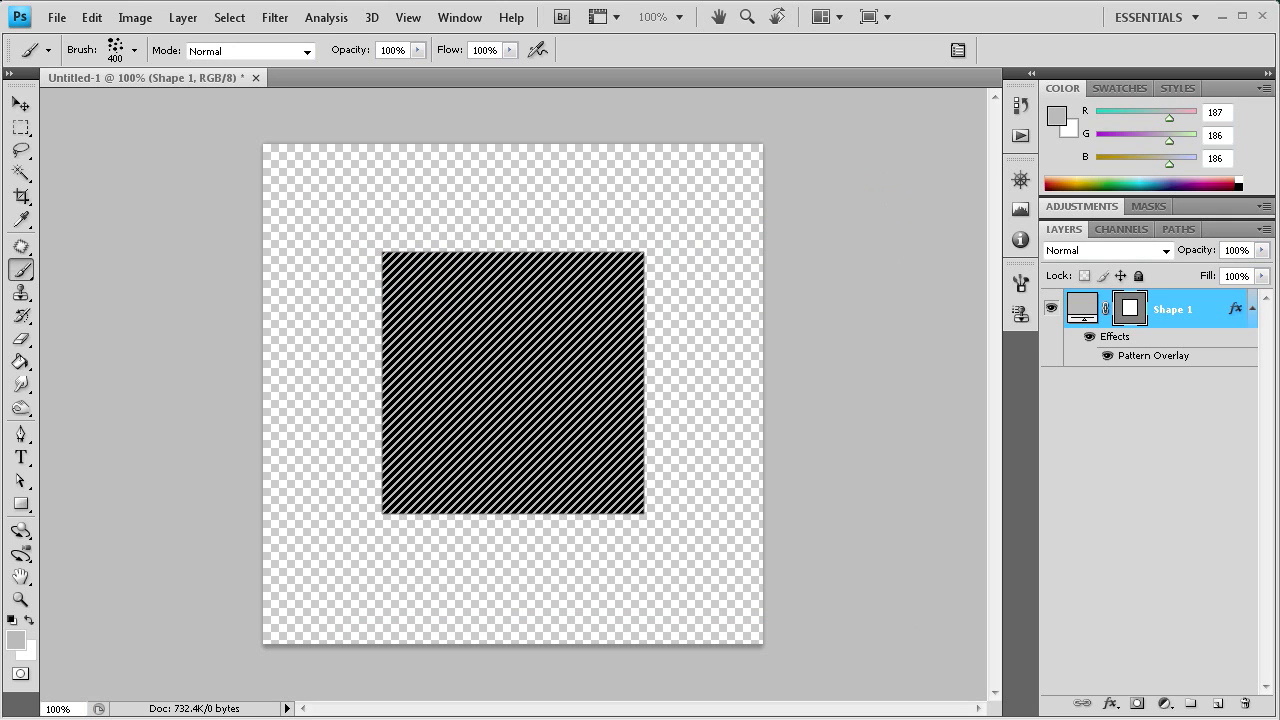
Check in Explorer that Dot (ABR, 6 KB) and Stripe (PAT, 1 KB) are in the folder
key("alt+Tab")
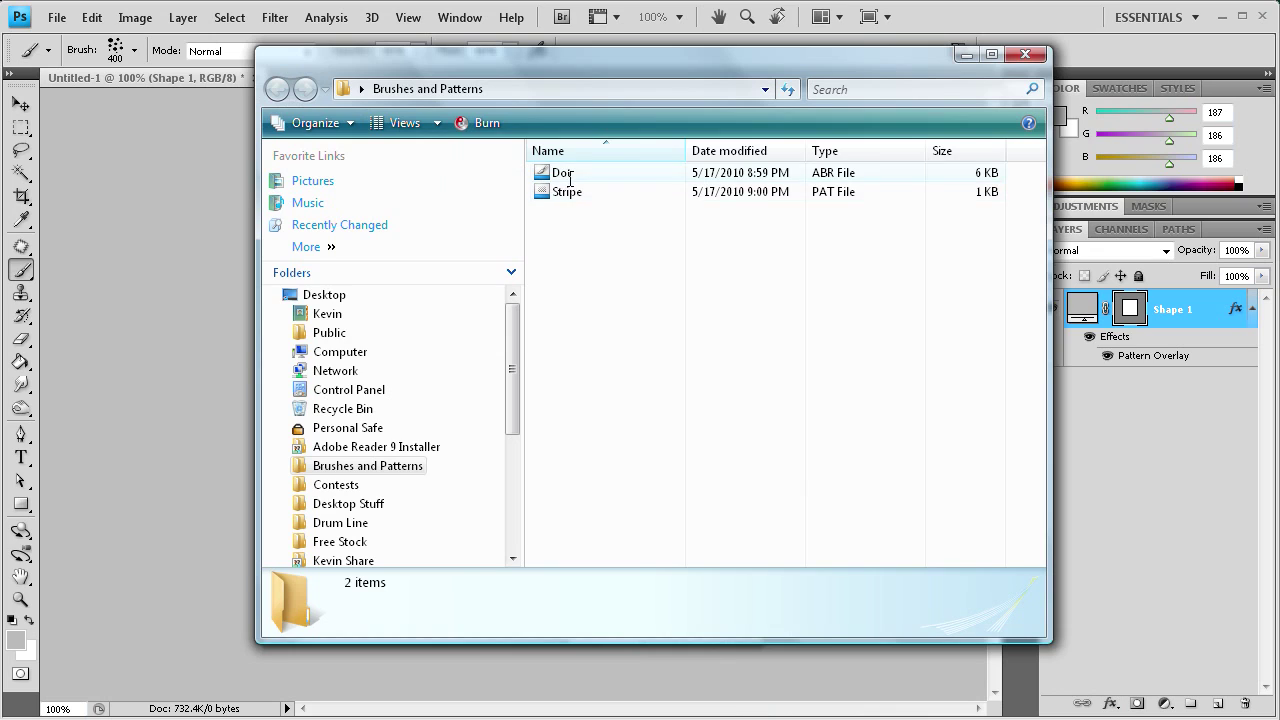
left_click(566, 175)
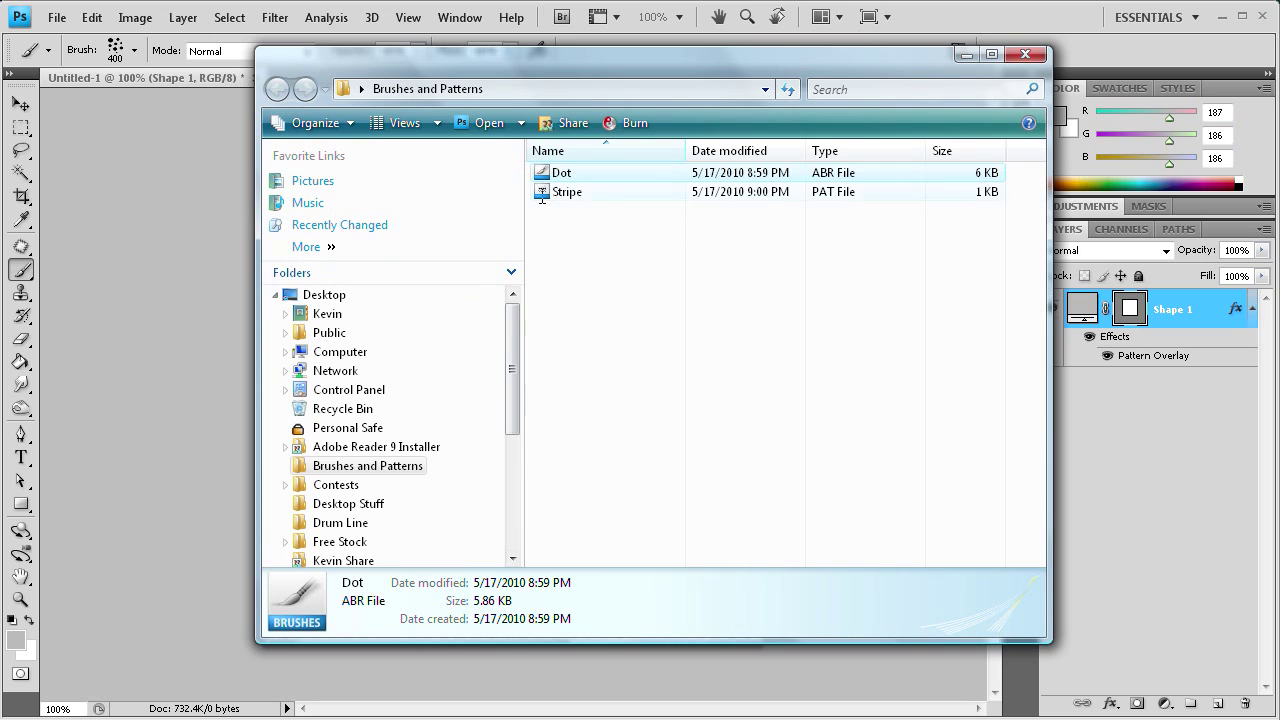
left_click(554, 190)
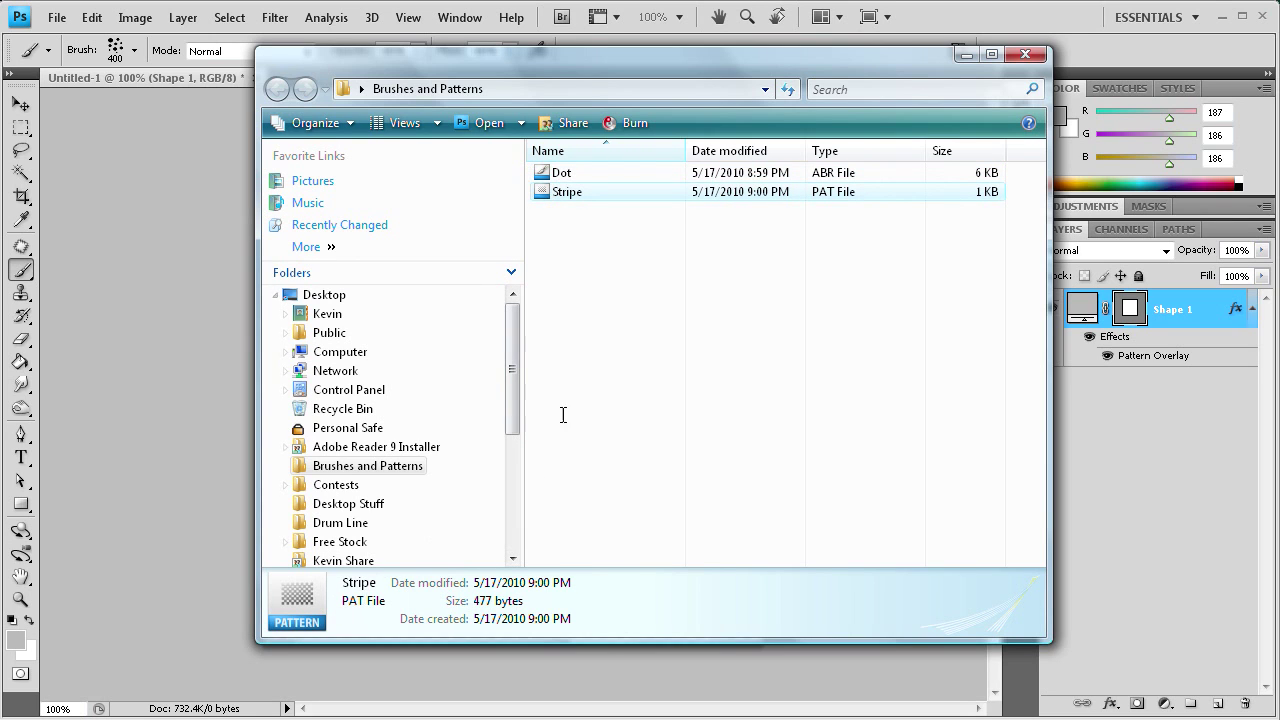
left_click_drag(601, 65, 541, 92)
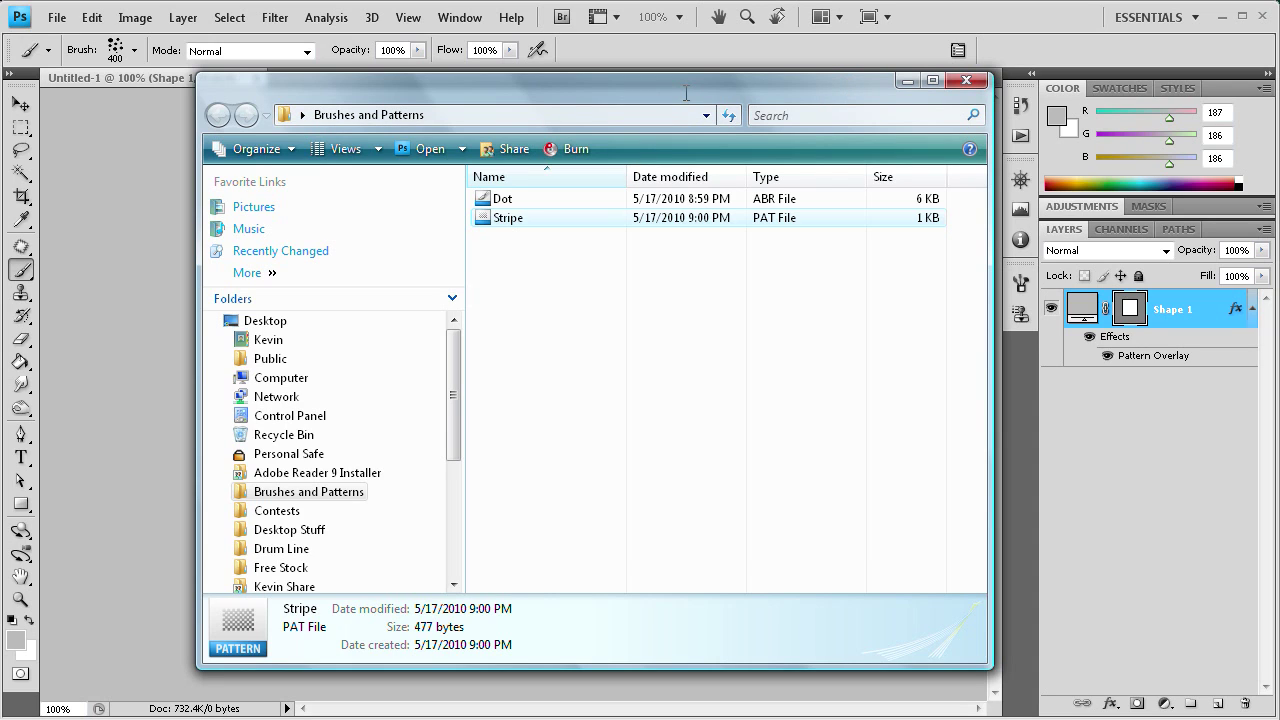
left_click_drag(686, 93, 614, 113)
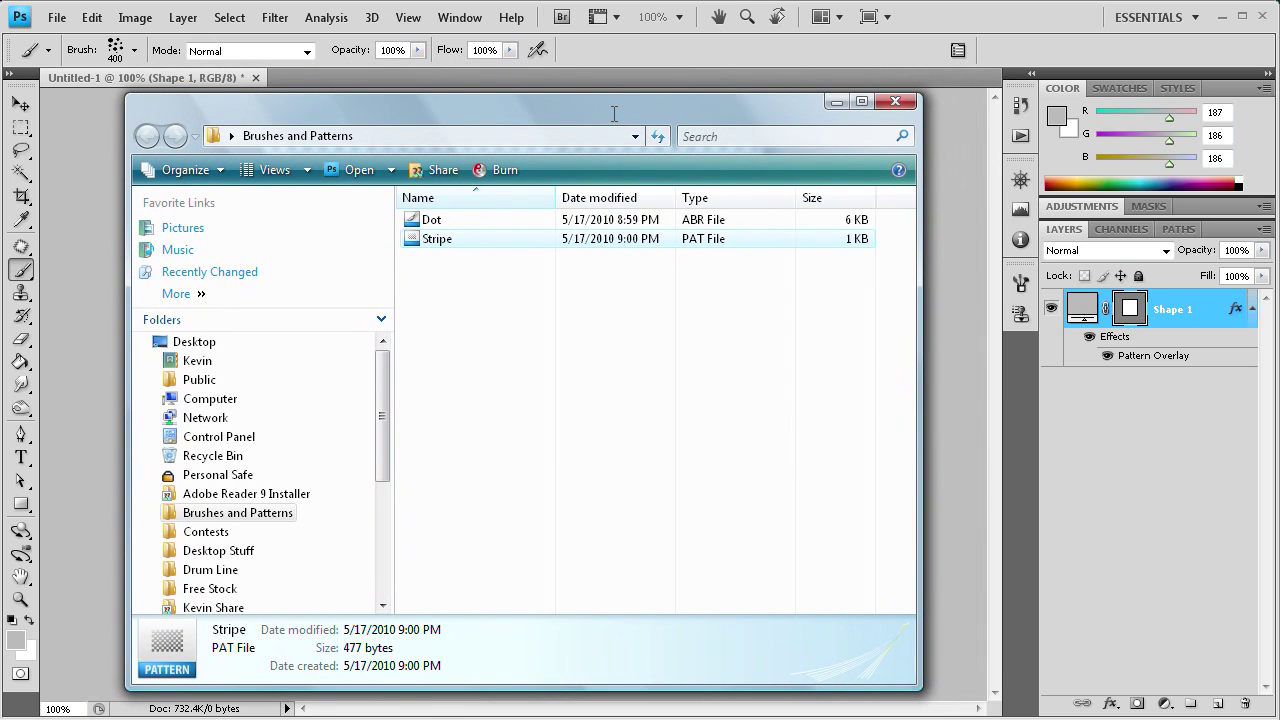